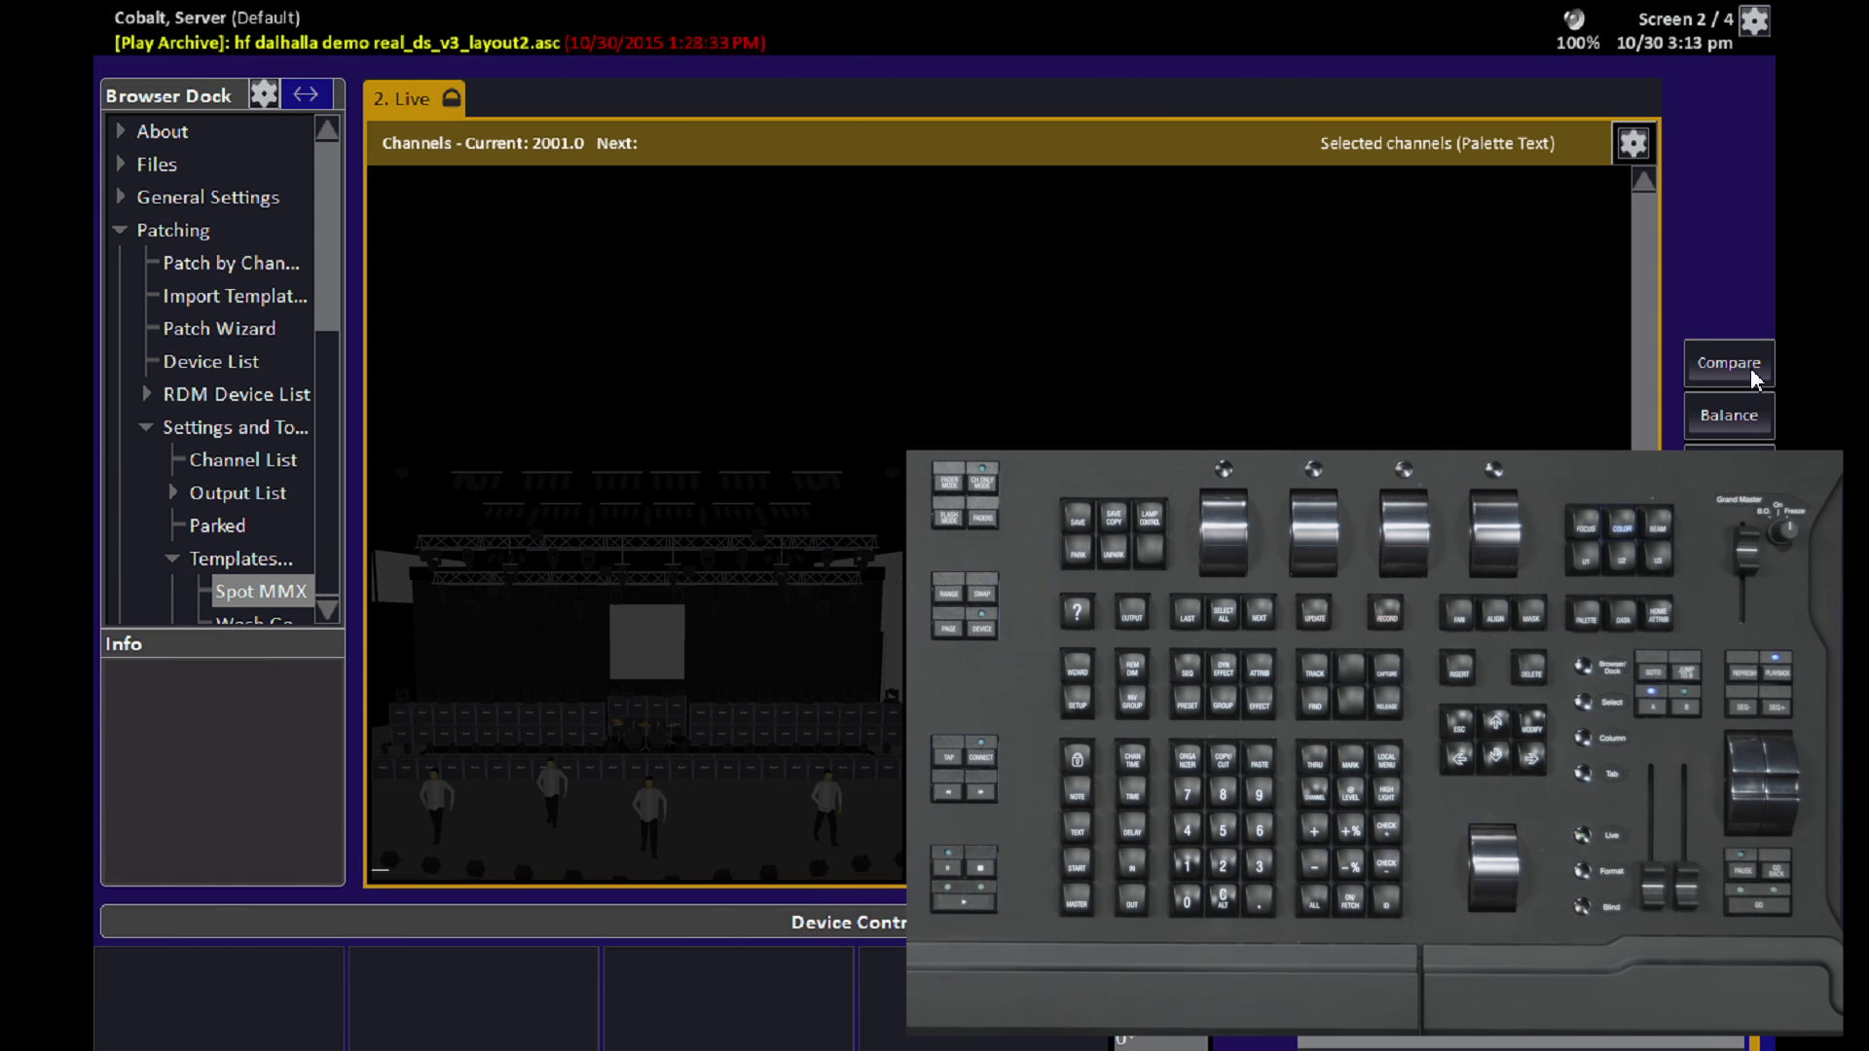
# - Select group 1 with Highlight mode on and step to its first channel
pyautogui.press('1')
pyautogui.press('g')
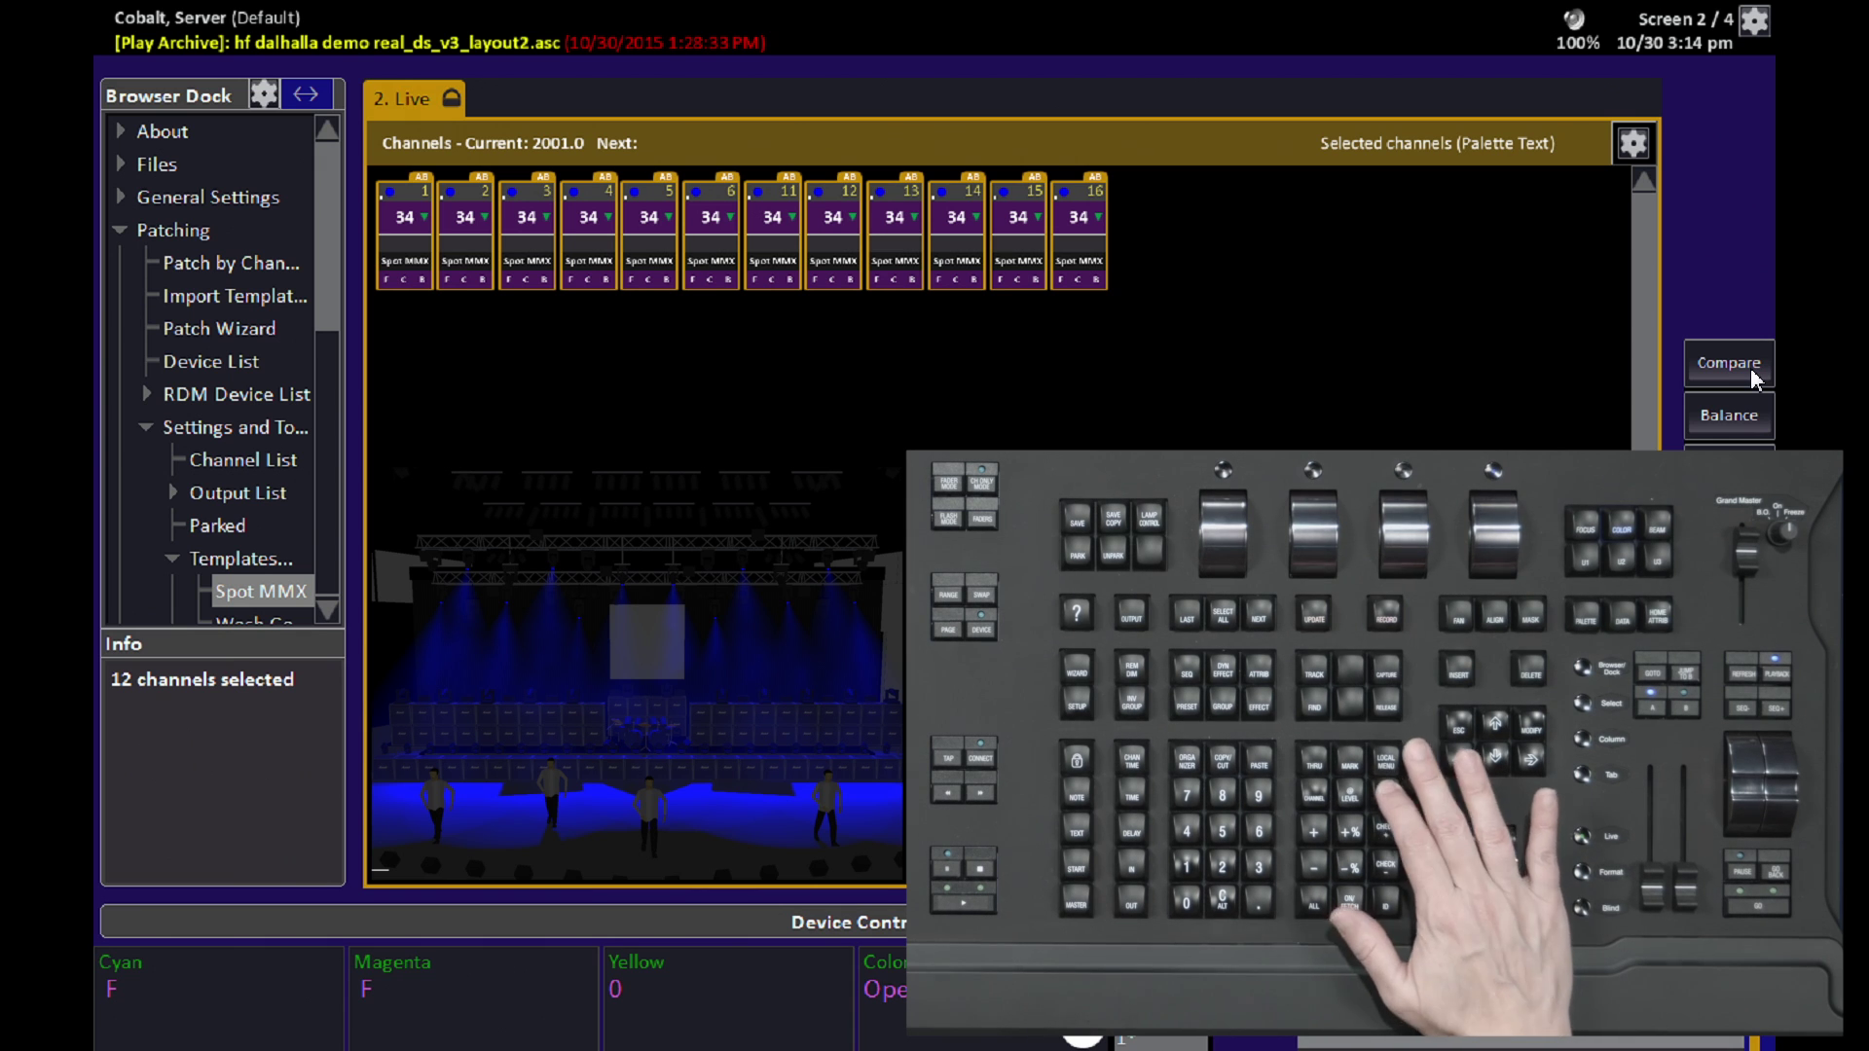
pyautogui.press('h')
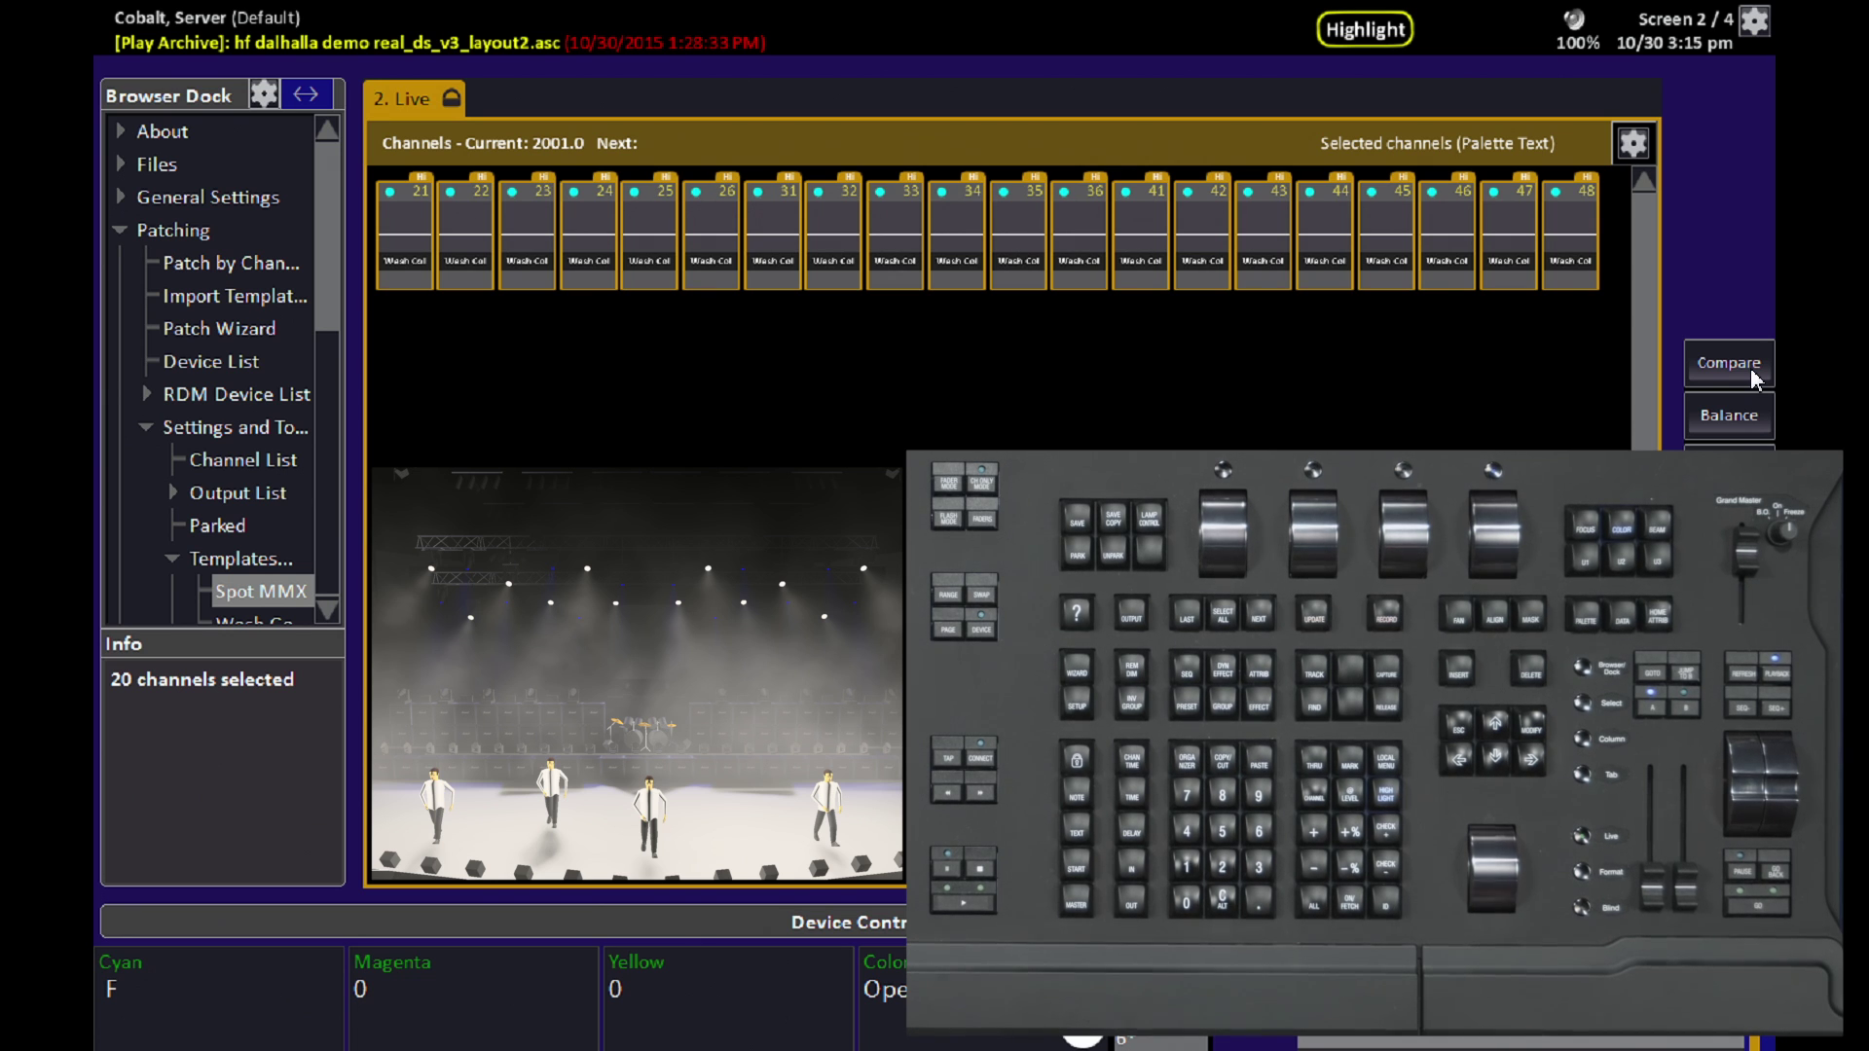
pyautogui.write('1g')
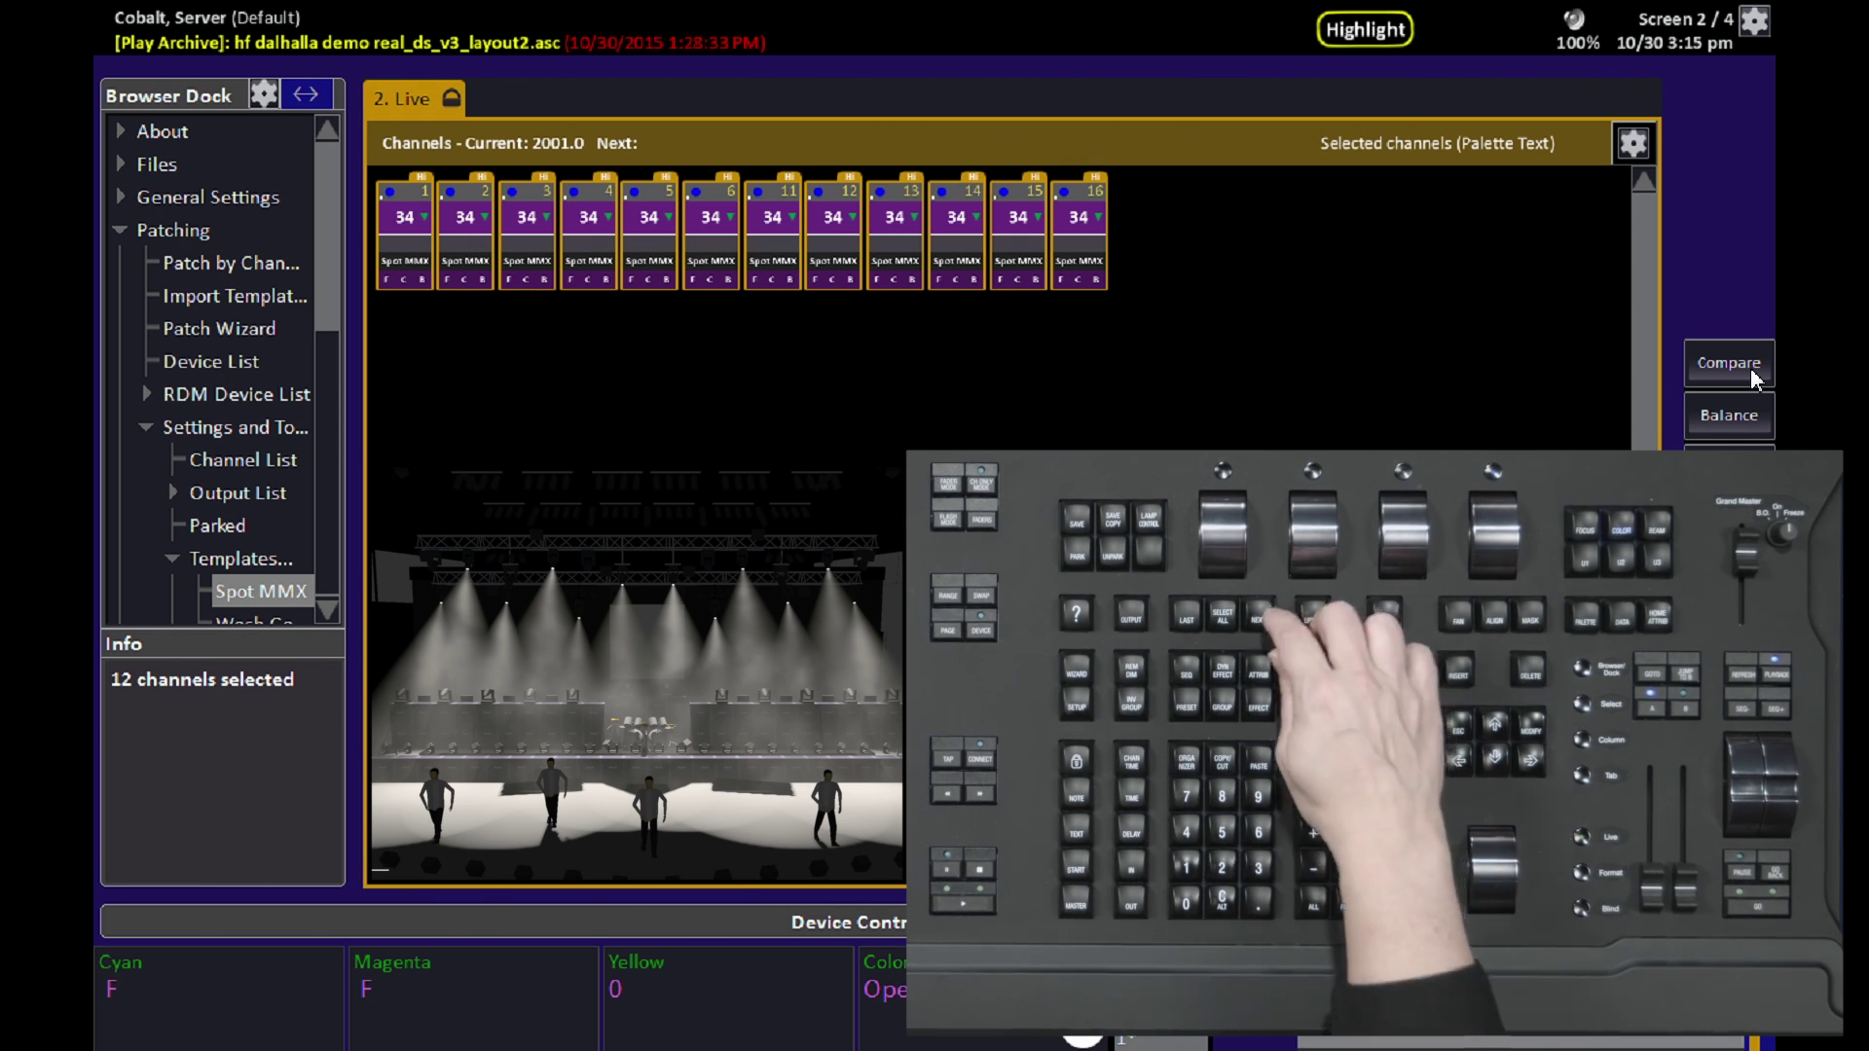
pyautogui.press('pagedown')
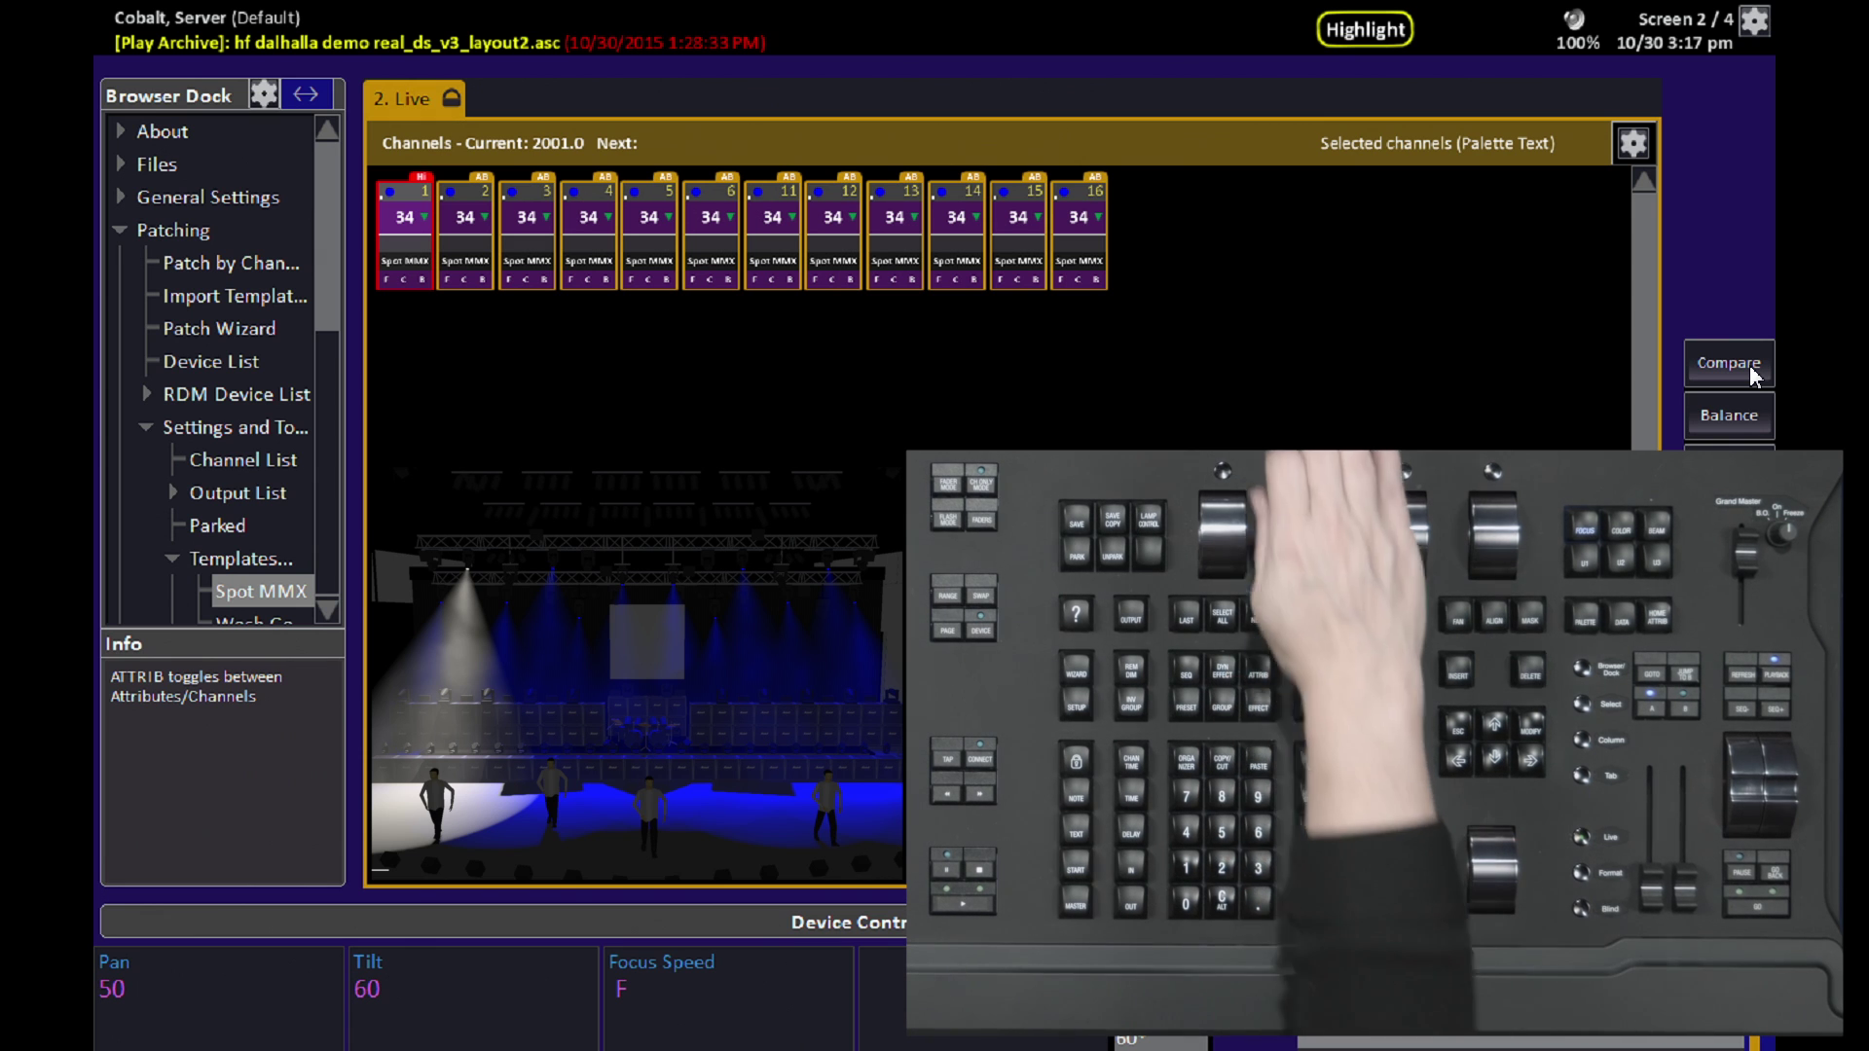
# - Open the Spot MMX template and set the Highlight value of its Zoom parameter to 255
pyautogui.click(258, 584)
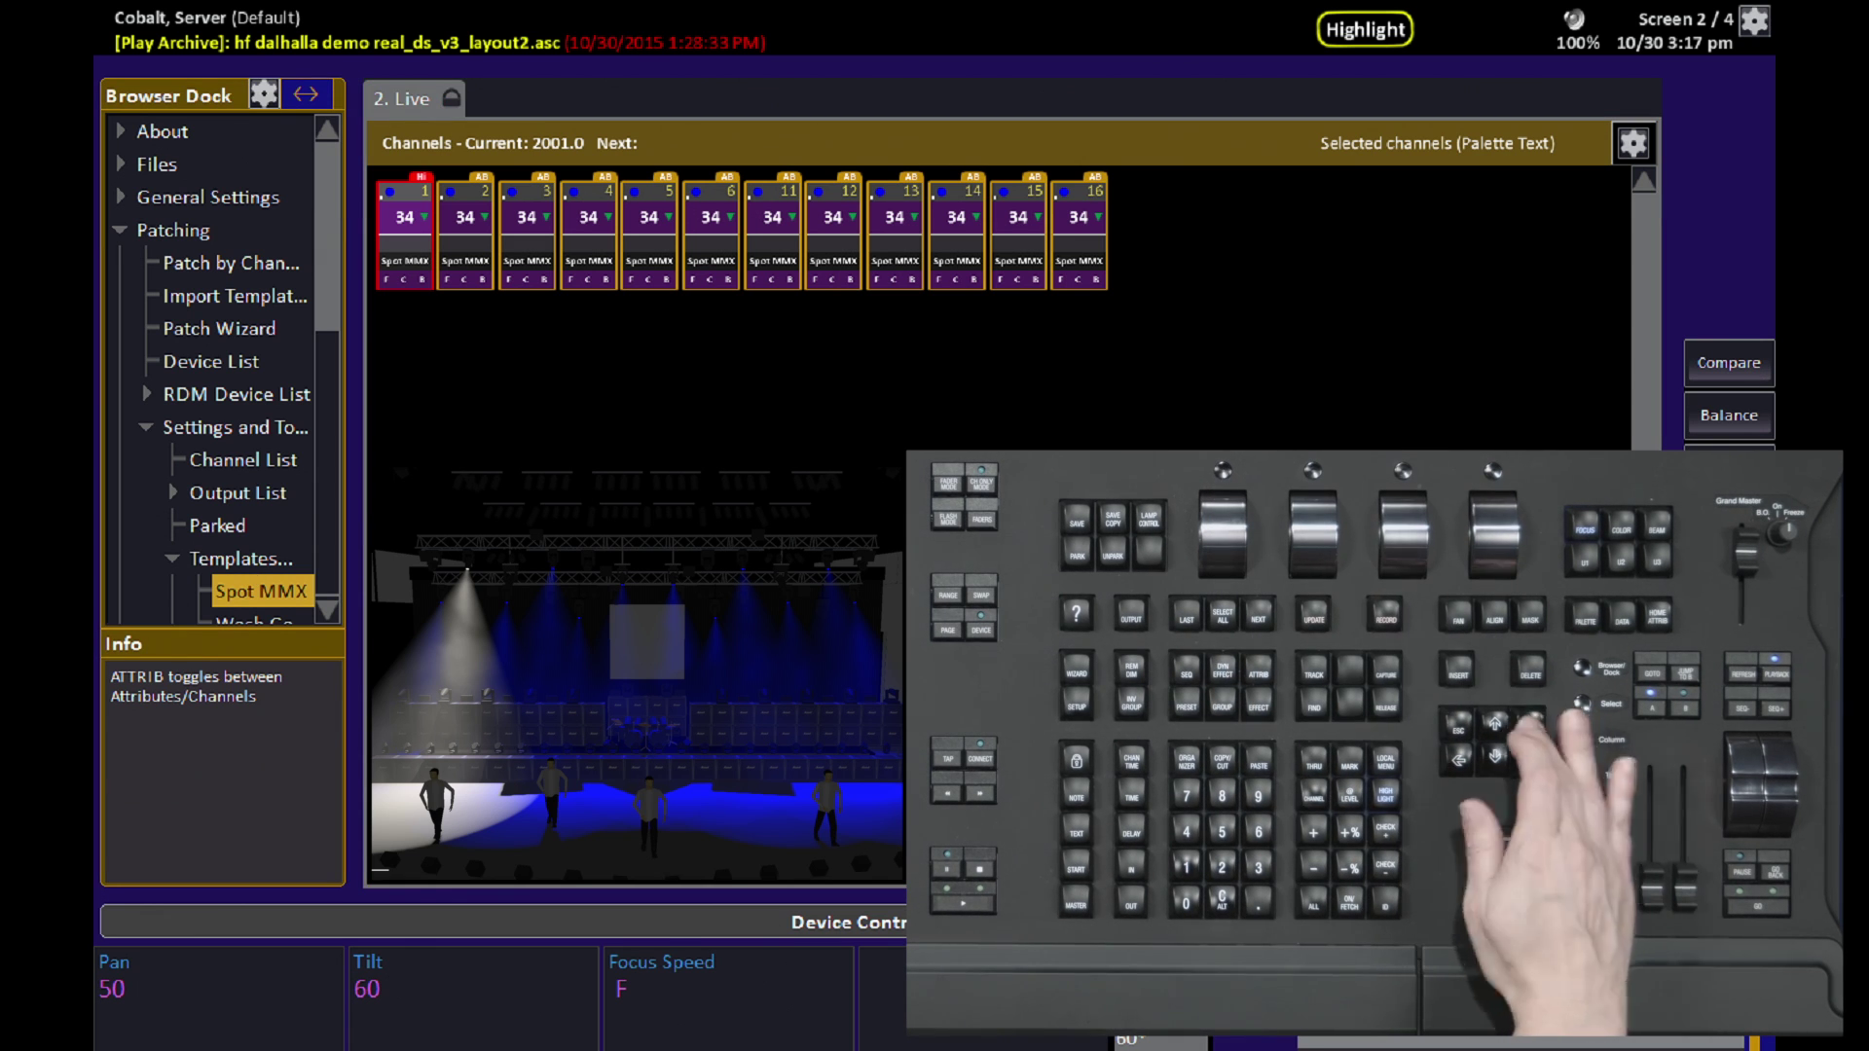
pyautogui.press('Return')
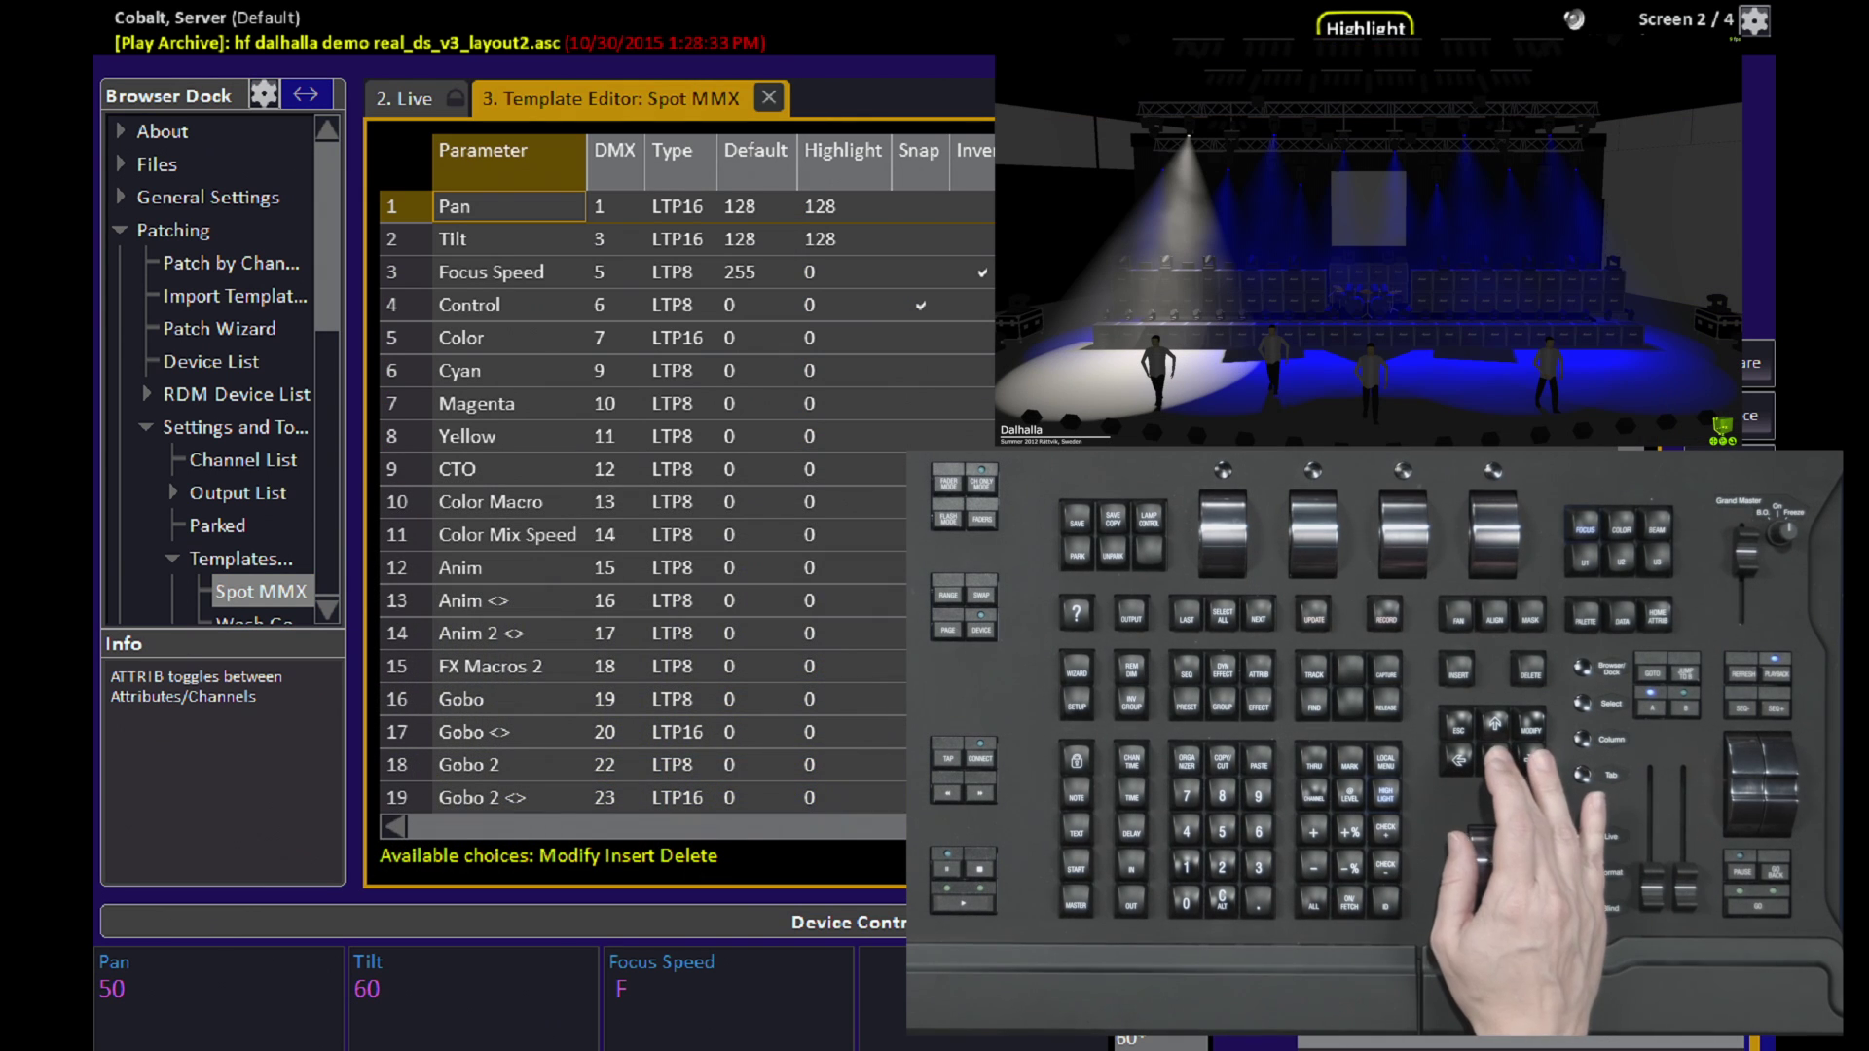
pyautogui.press('Down')
pyautogui.press('Down')
pyautogui.press('Down')
pyautogui.press('Down')
pyautogui.press('Down')
pyautogui.press('Down')
pyautogui.press('Down')
pyautogui.press('Down')
pyautogui.press('Down')
pyautogui.press('Down')
pyautogui.press('Down')
pyautogui.press('Down')
pyautogui.press('Down')
pyautogui.press('Down')
pyautogui.press('Down')
pyautogui.press('Down')
pyautogui.press('Down')
pyautogui.press('Down')
pyautogui.press('Down')
pyautogui.press('Down')
pyautogui.press('Up')
pyautogui.press('Up')
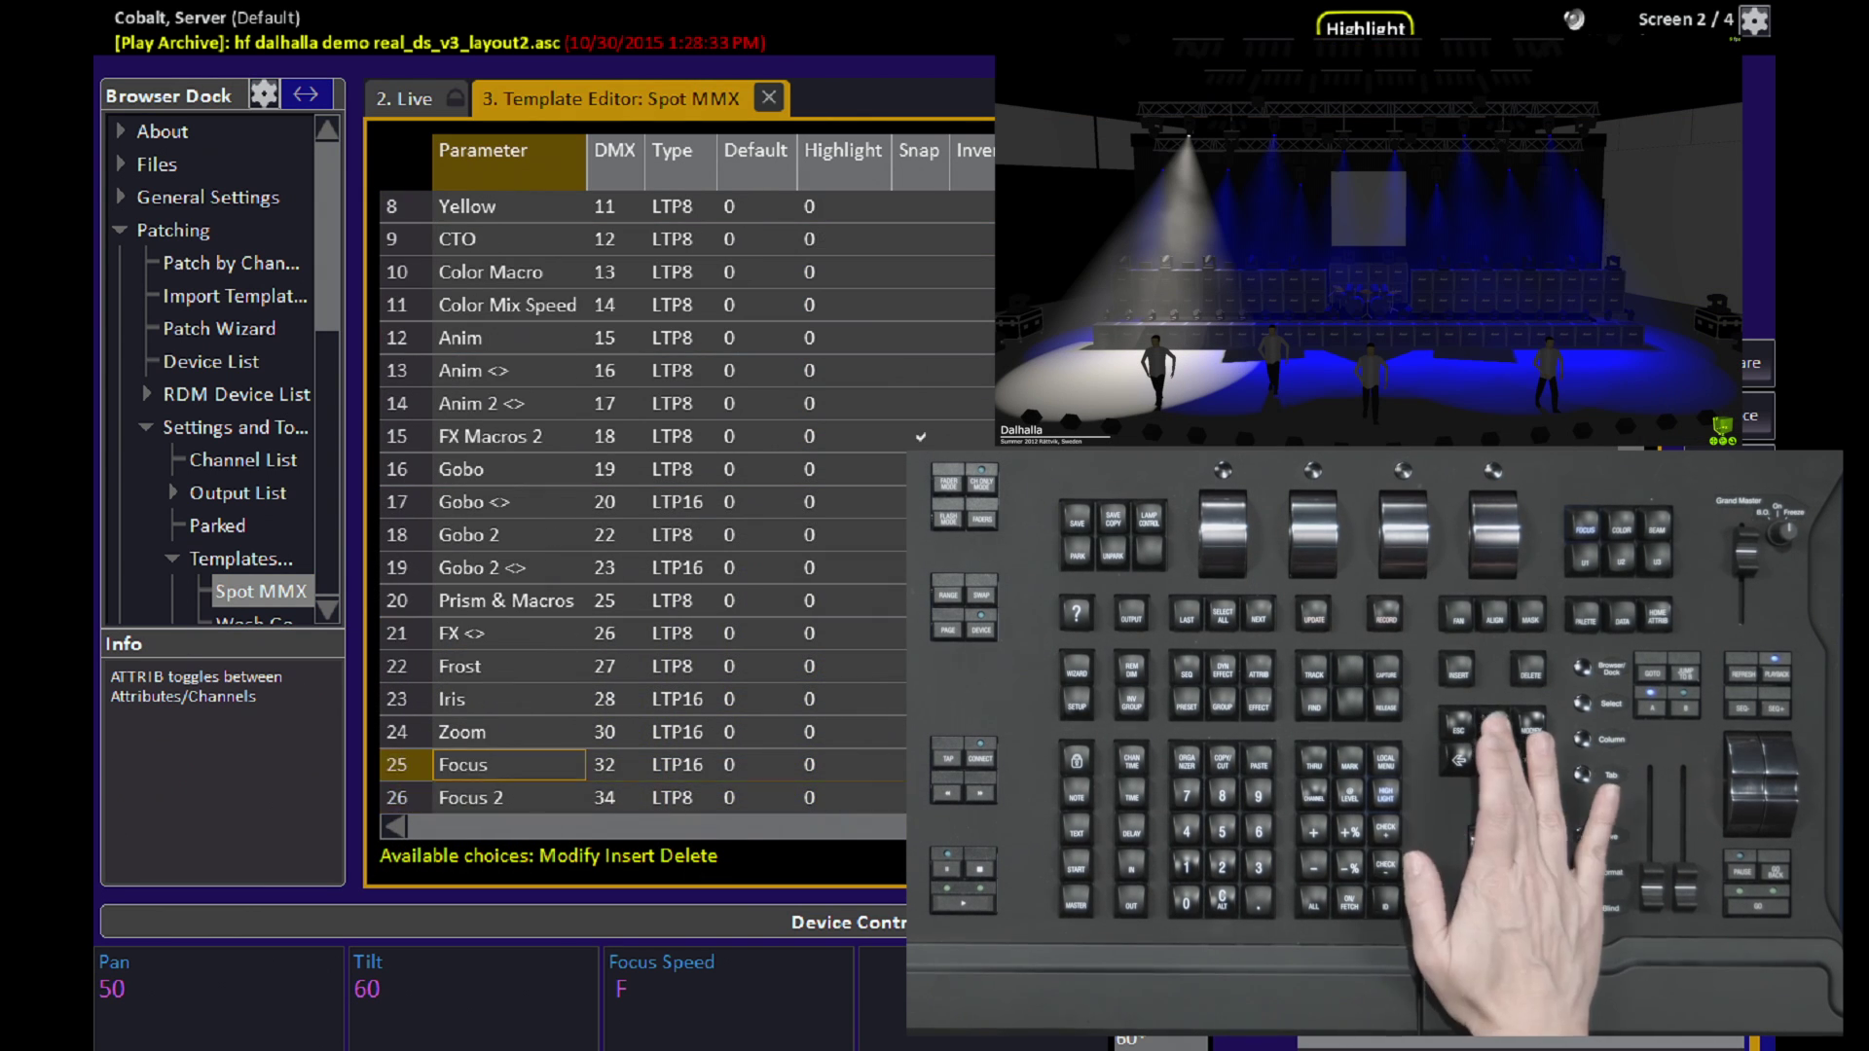
pyautogui.press('Right')
pyautogui.press('Right')
pyautogui.press('Right')
pyautogui.press('Right')
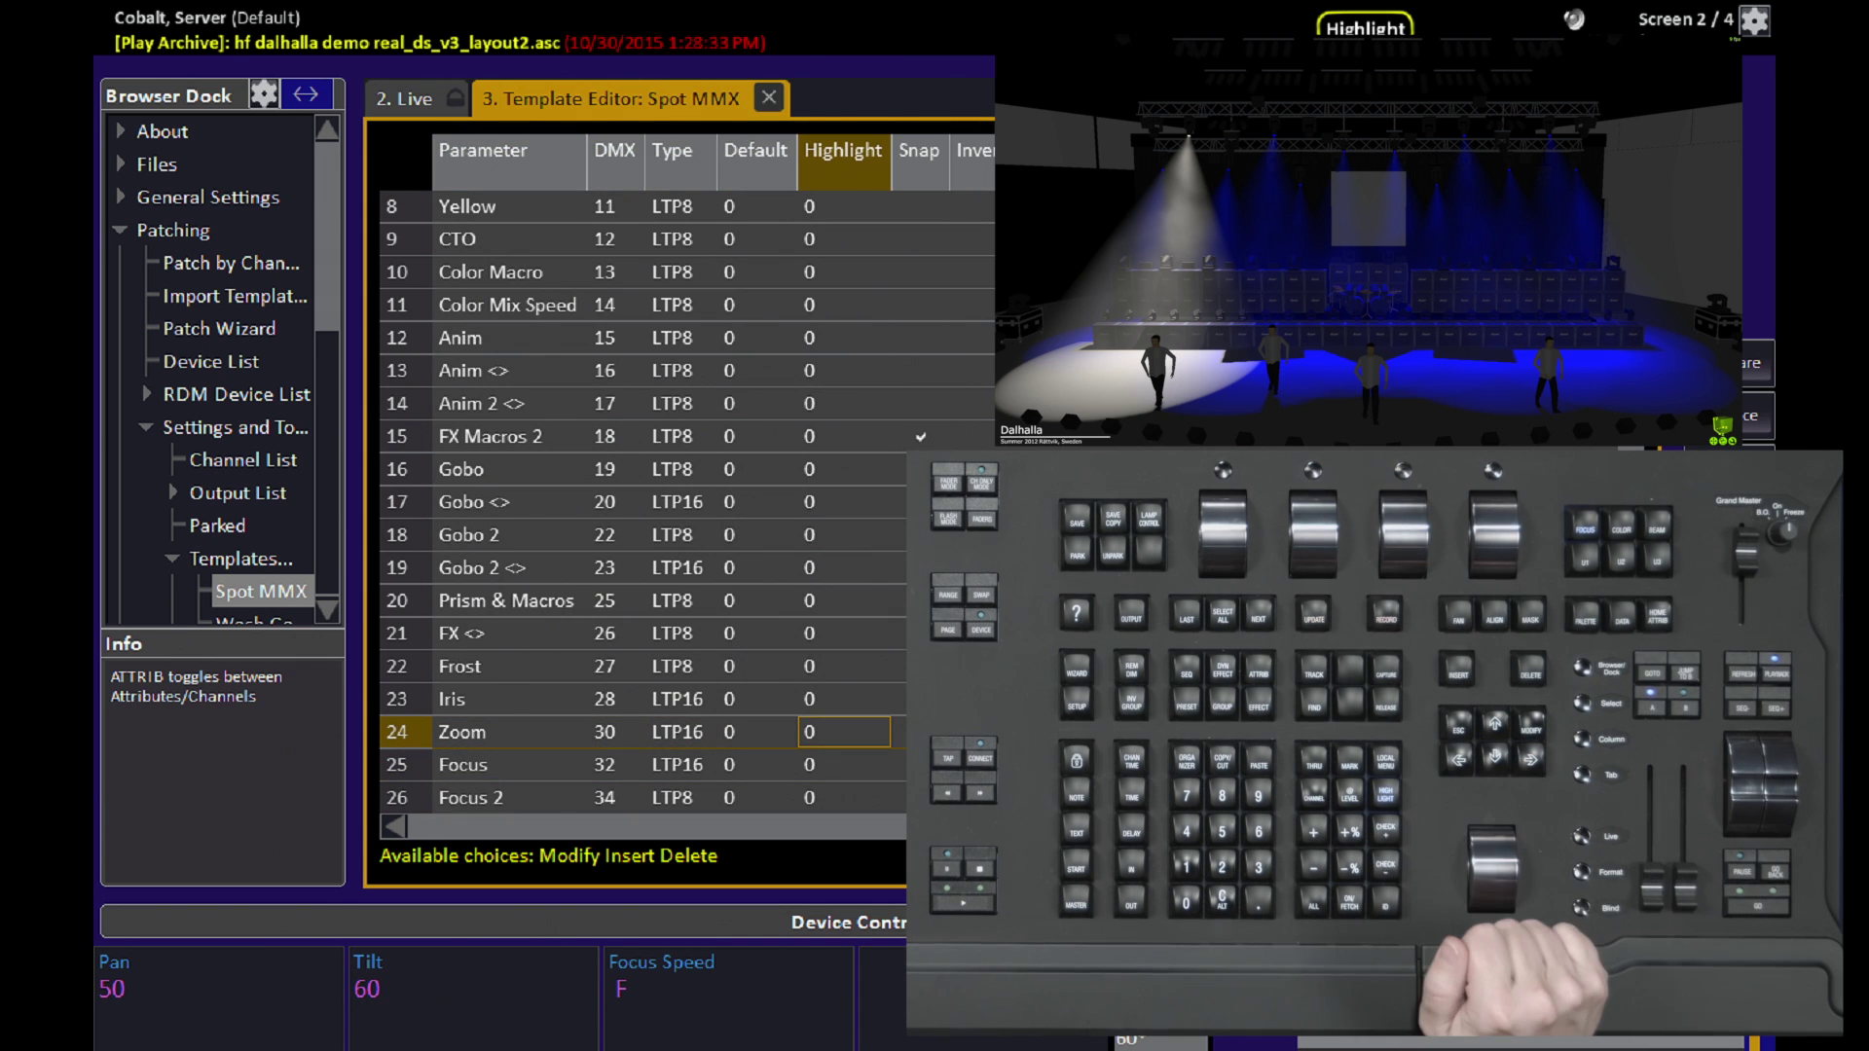
pyautogui.write('255')
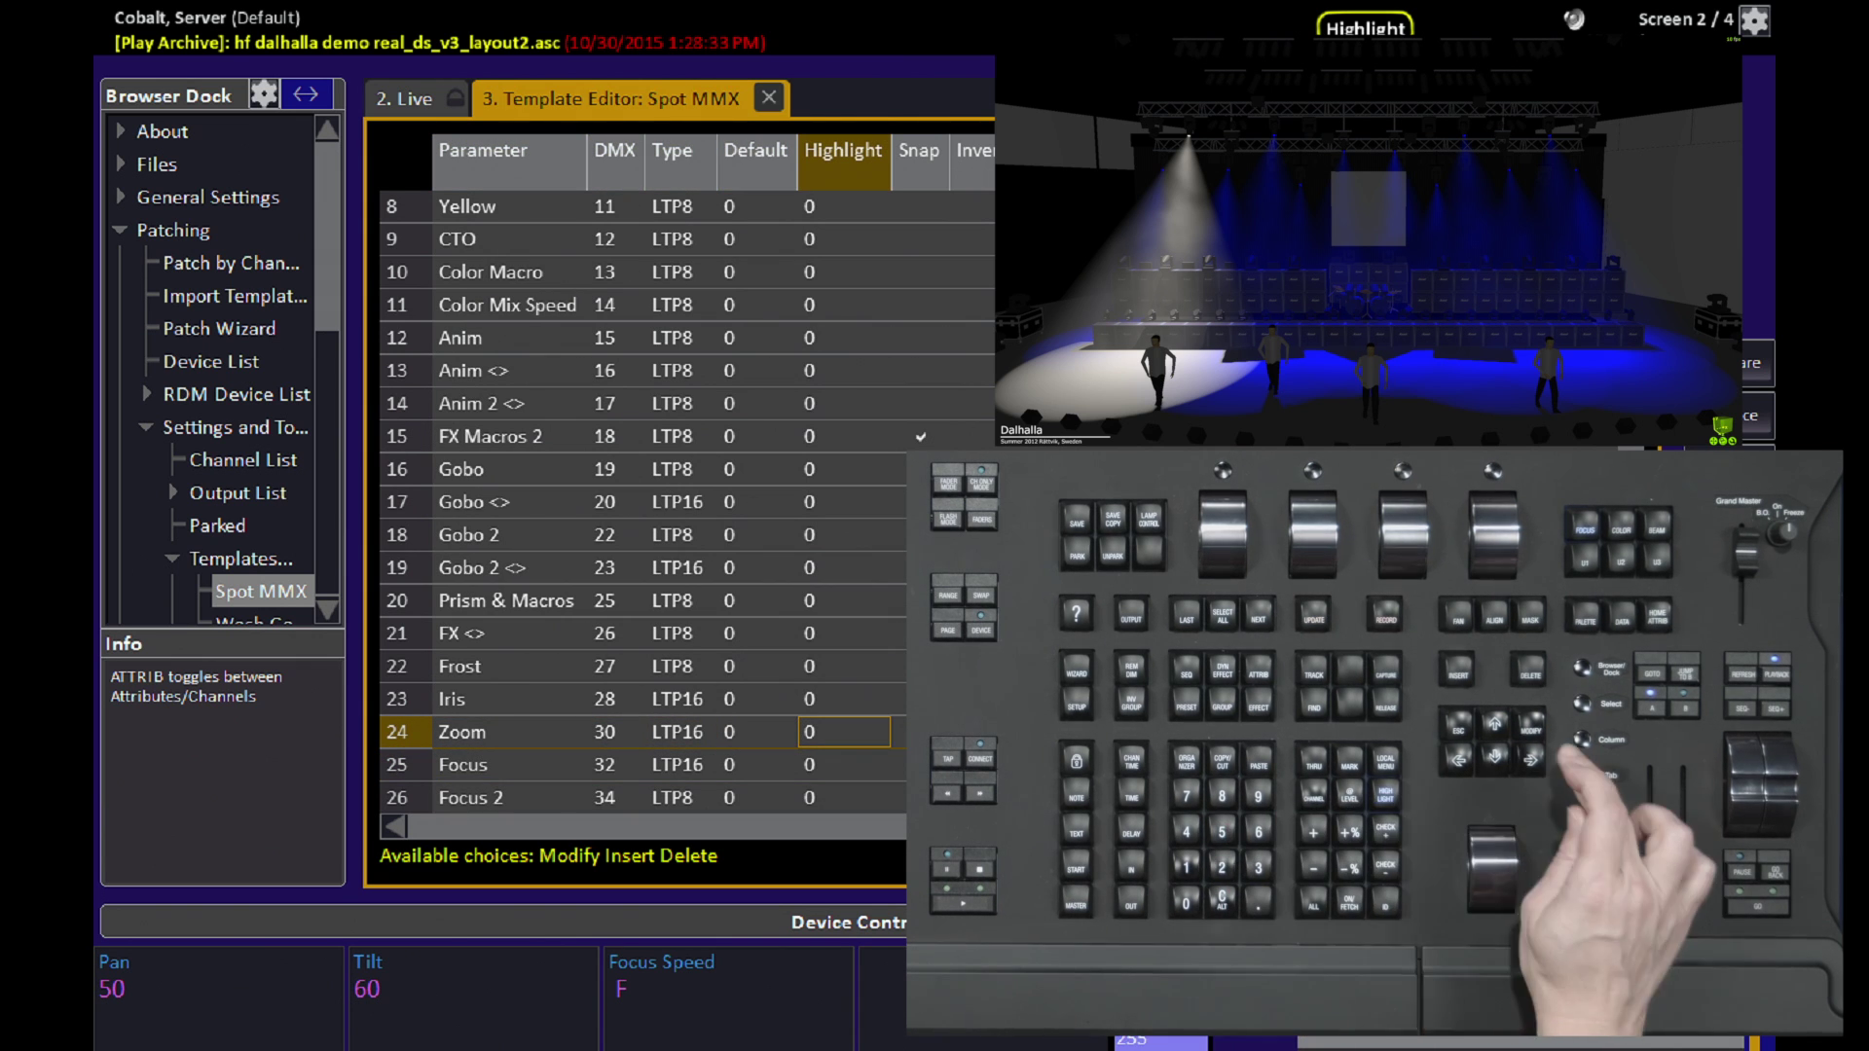
pyautogui.press('Return')
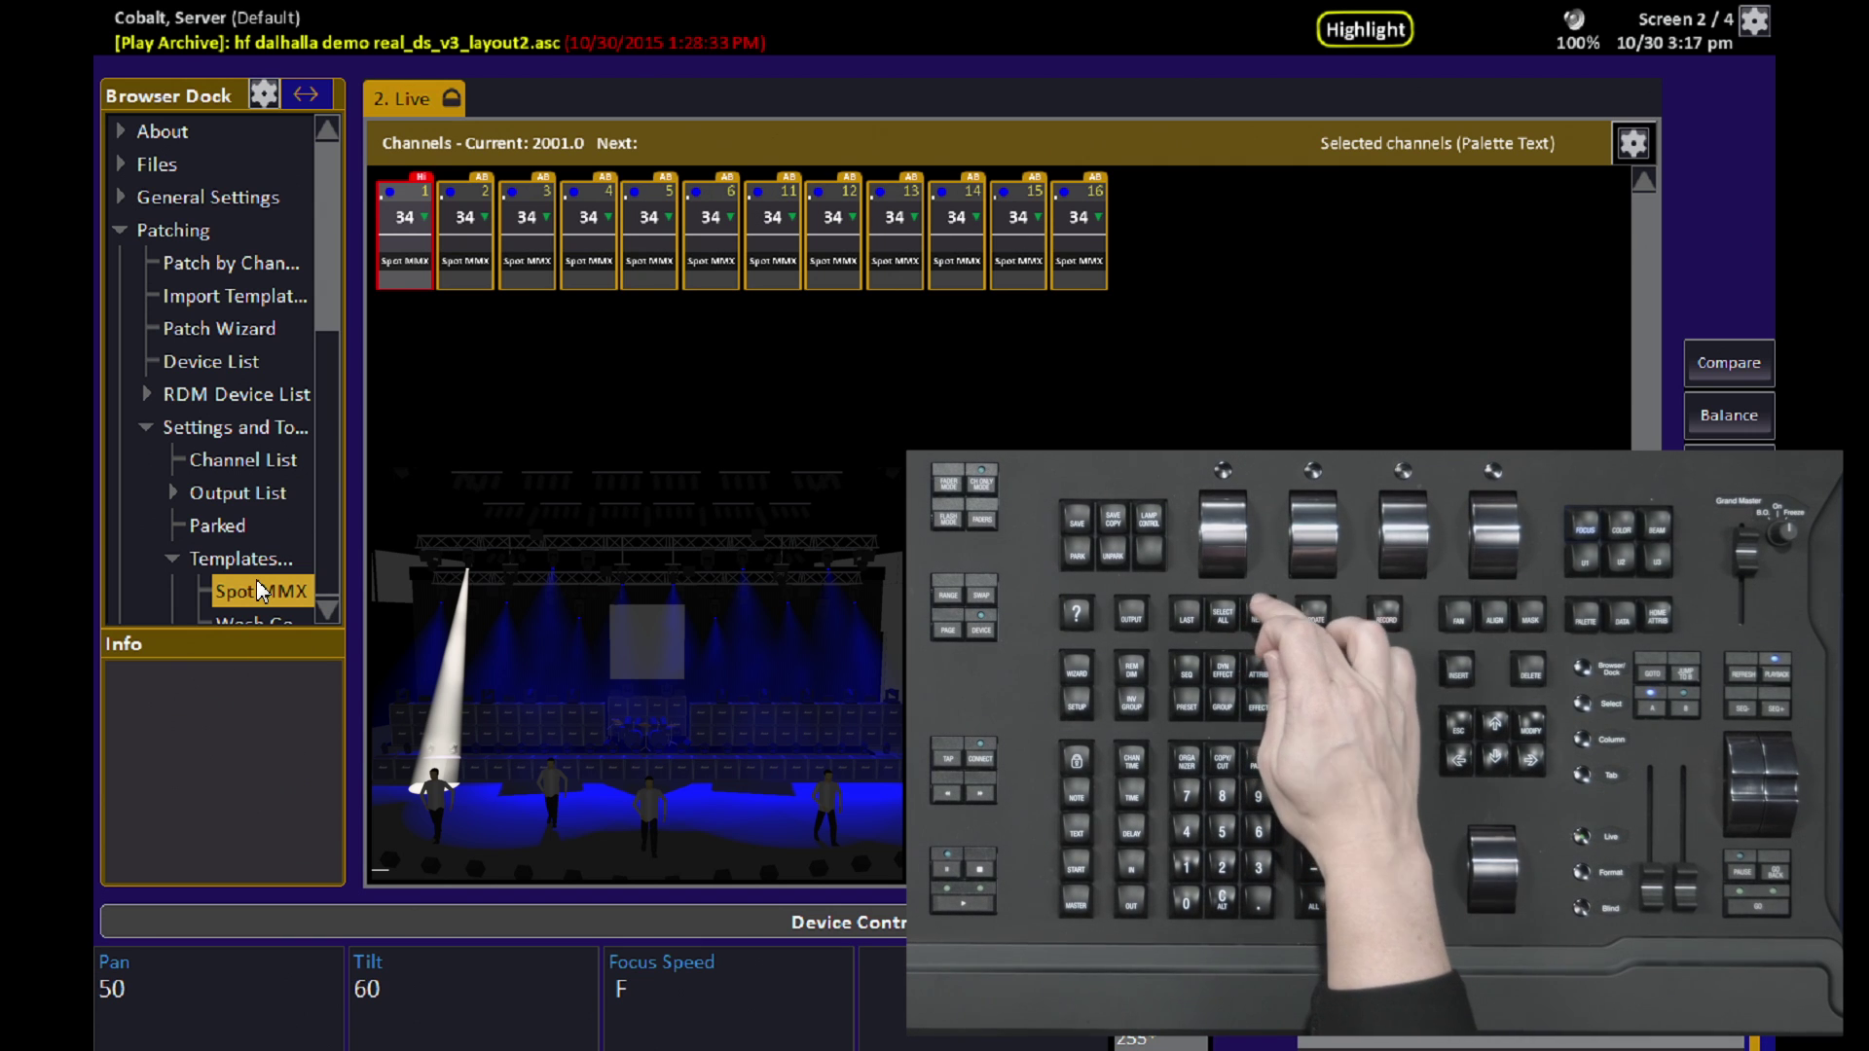
# - Step the highlight through each Spot MMX channel of group 1 back to channel 1, and turn Highlight off
pyautogui.press('pagedown')
pyautogui.press('pagedown')
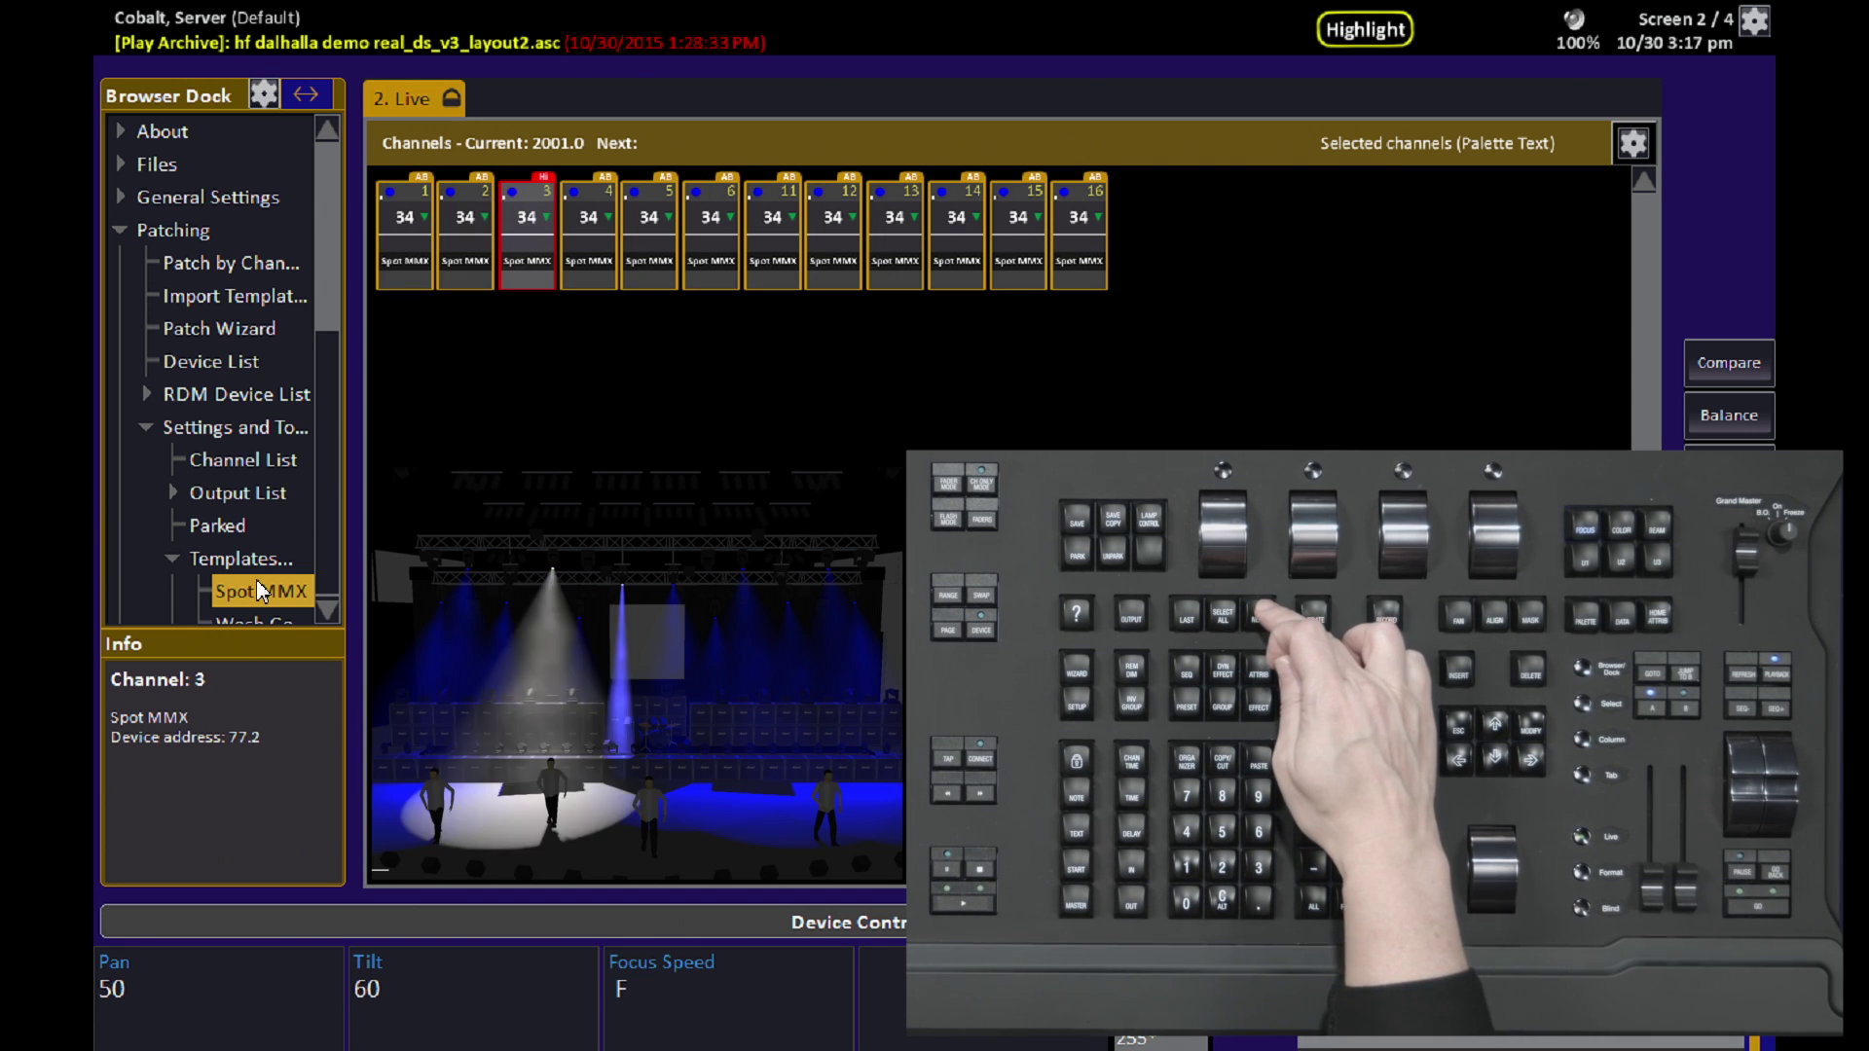
pyautogui.press('pagedown')
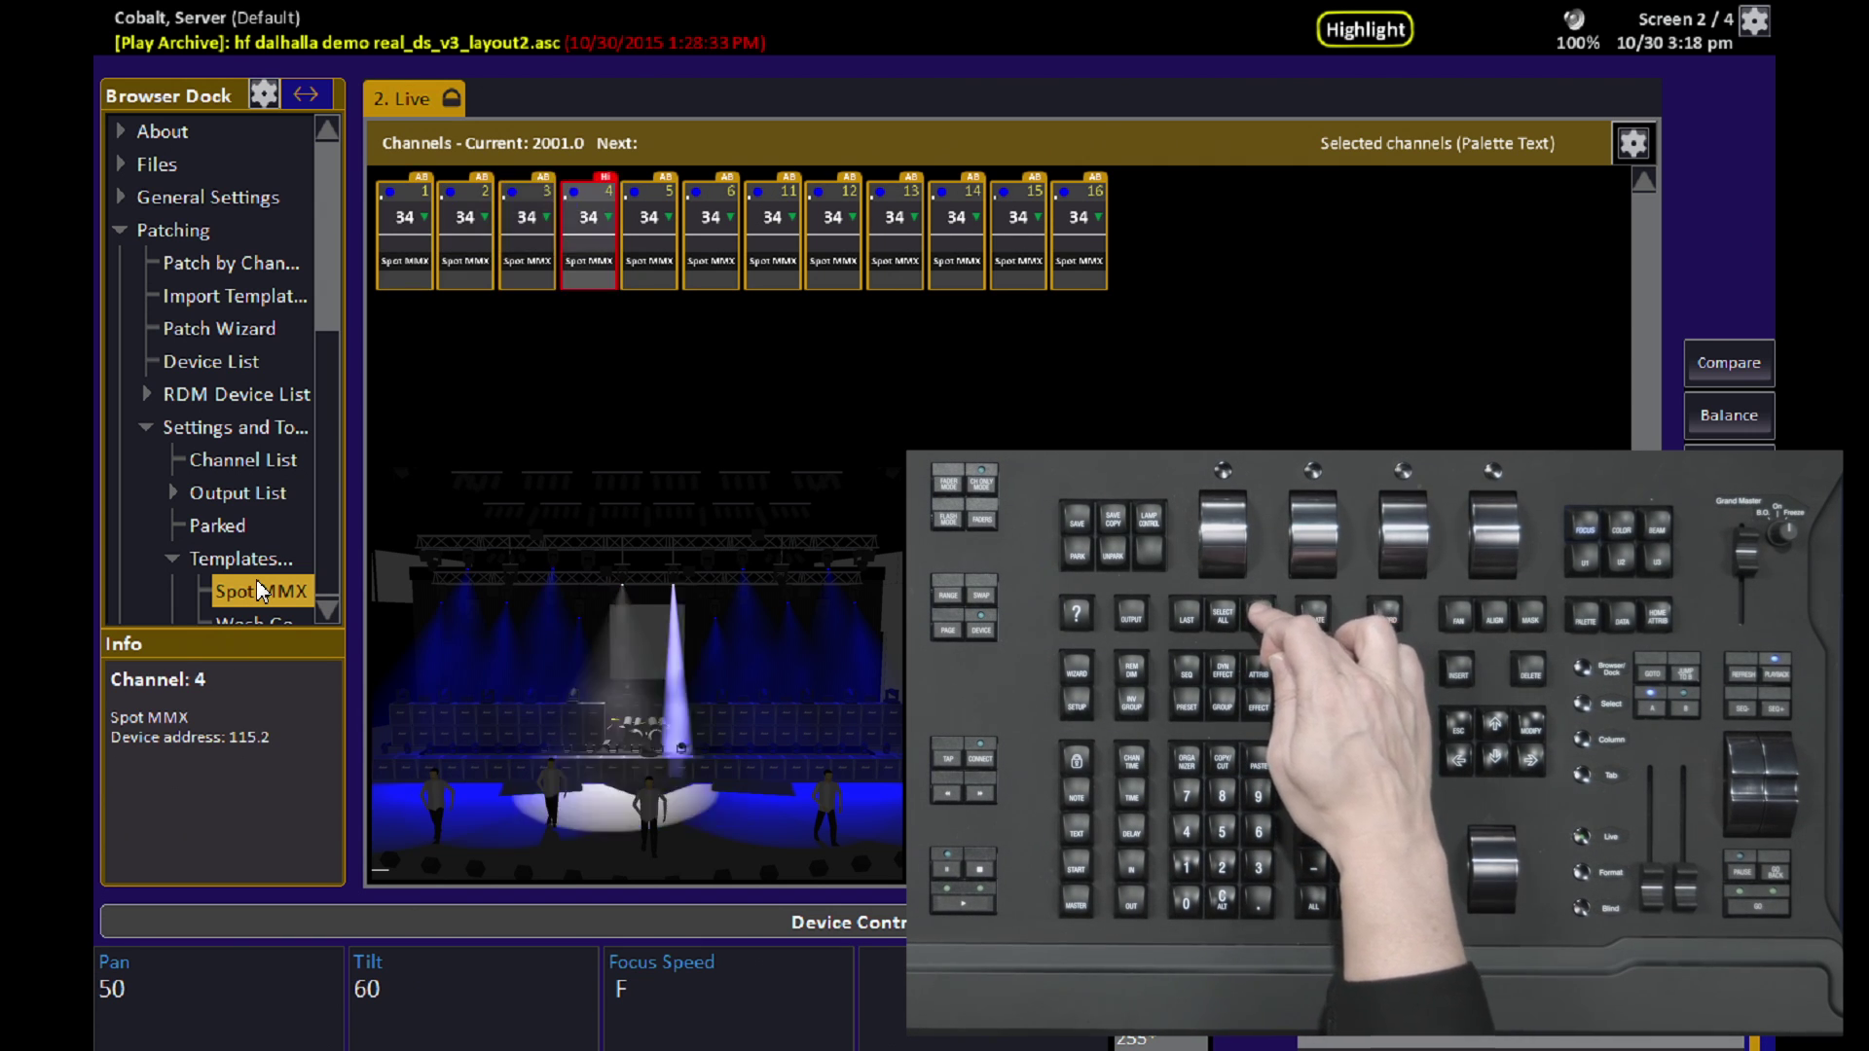
pyautogui.press('pagedown')
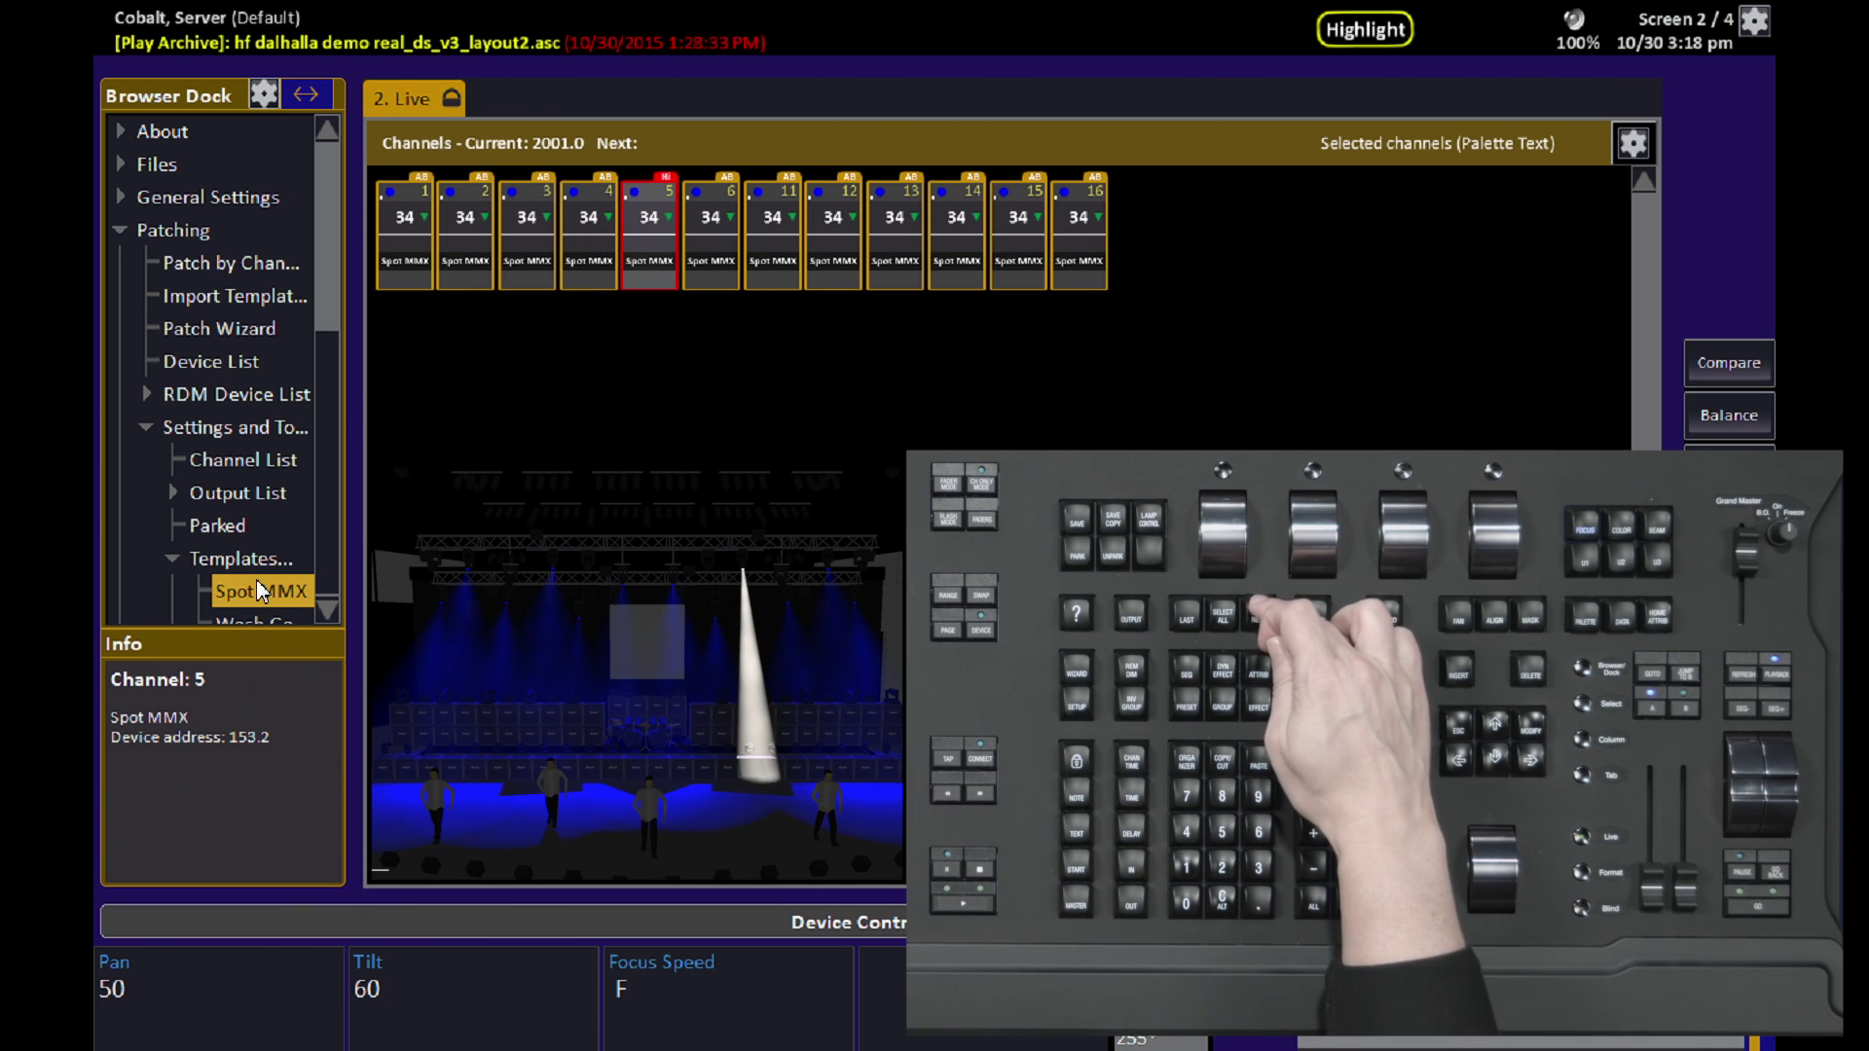
pyautogui.press('pagedown')
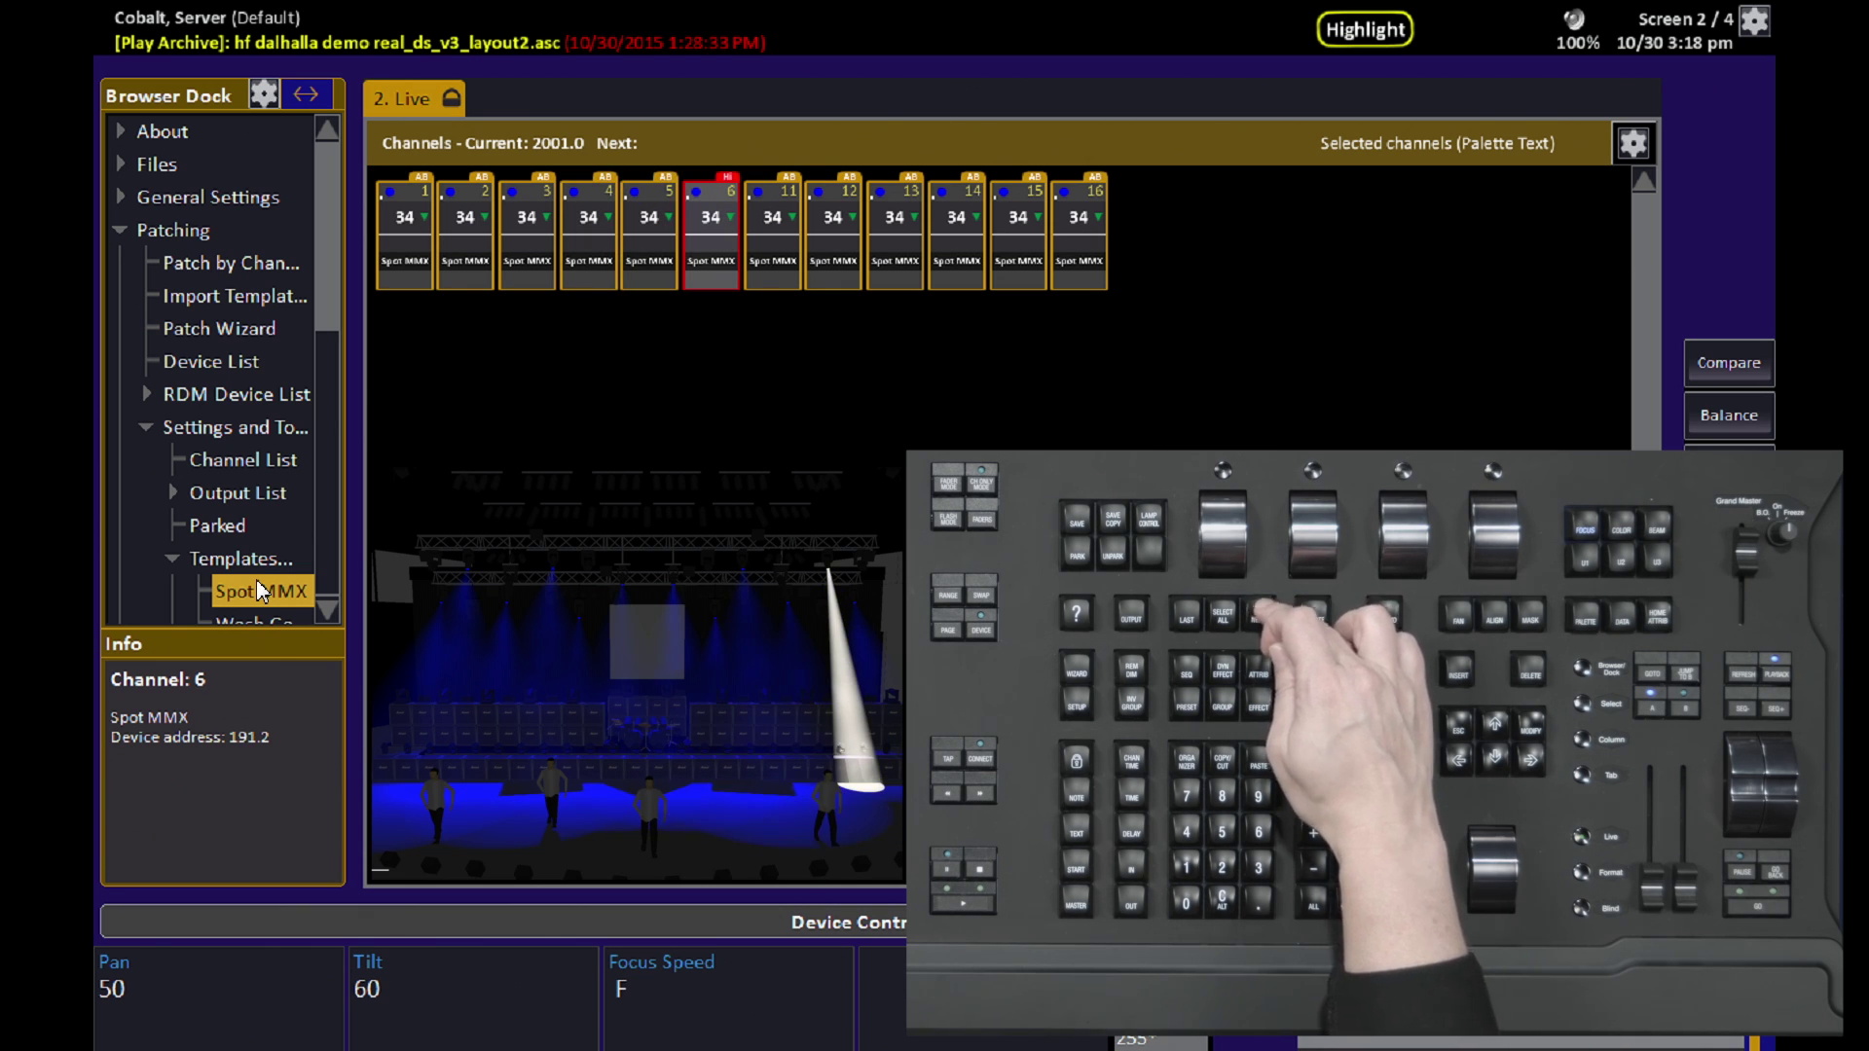
pyautogui.press('pagedown')
pyautogui.press('pagedown')
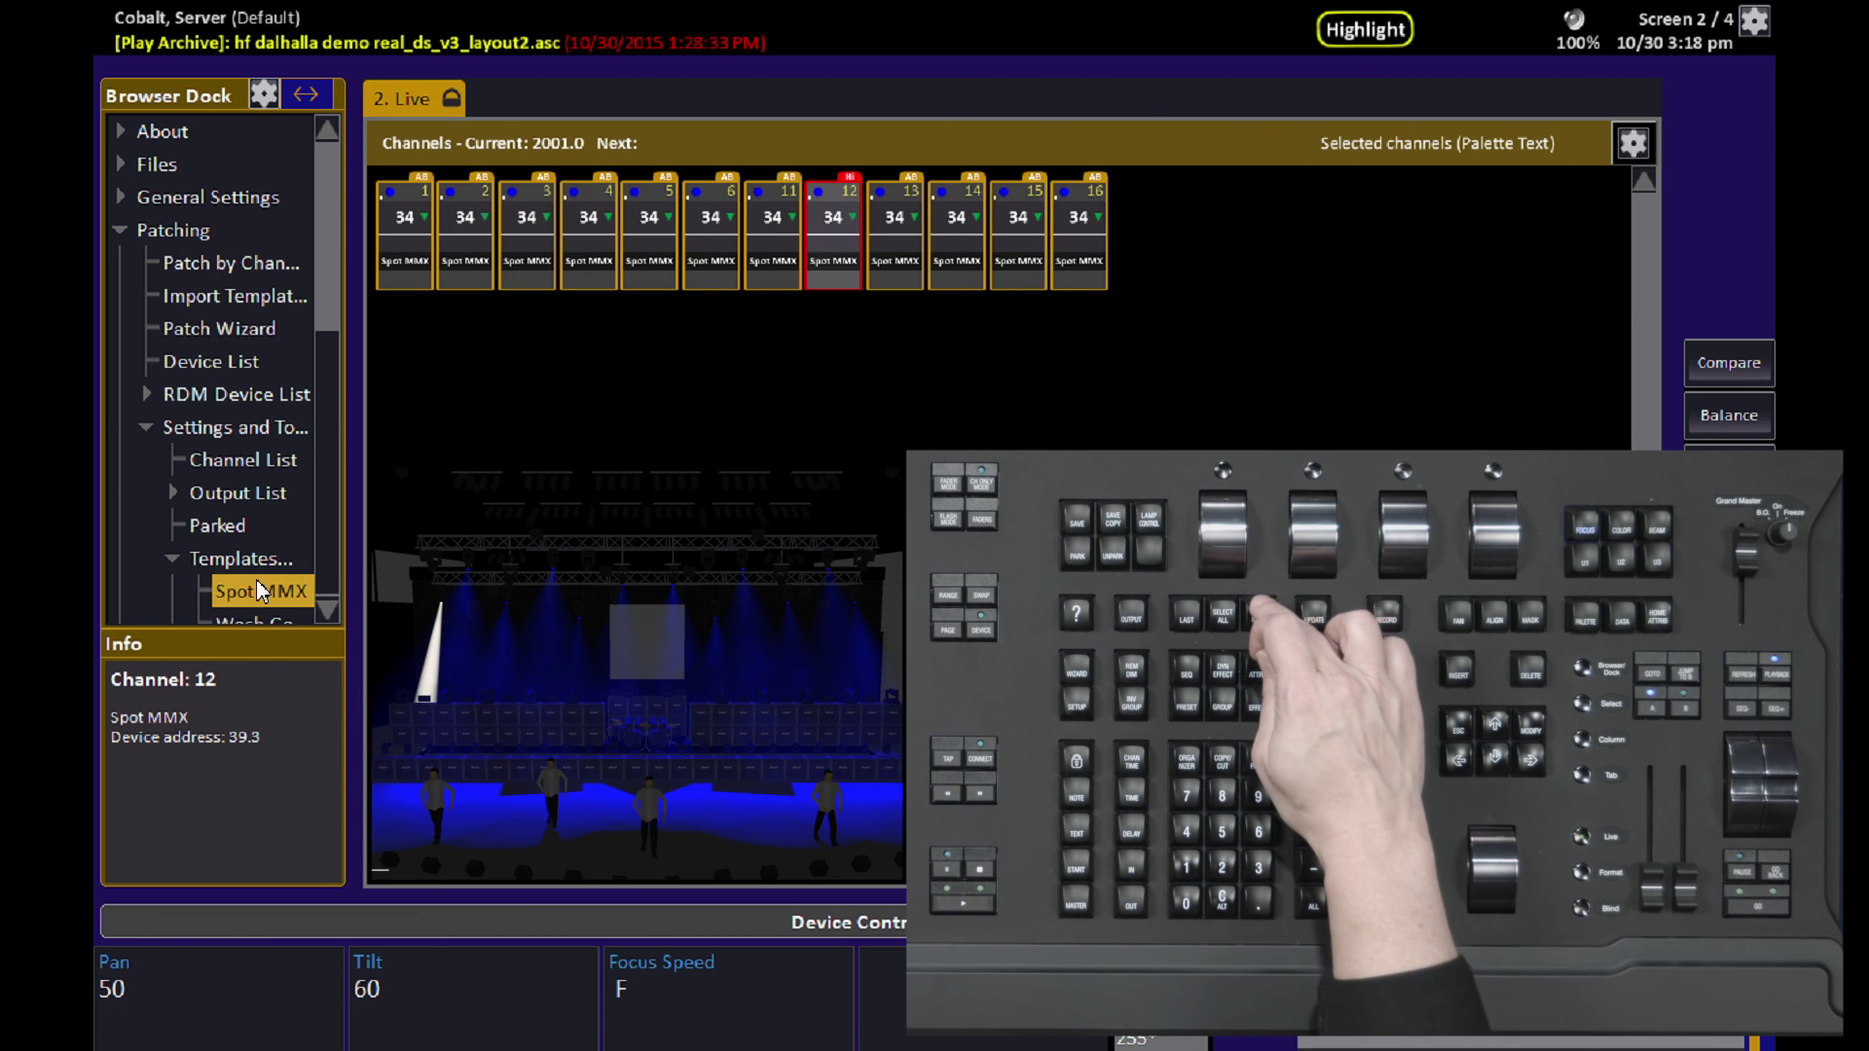
pyautogui.press('pagedown')
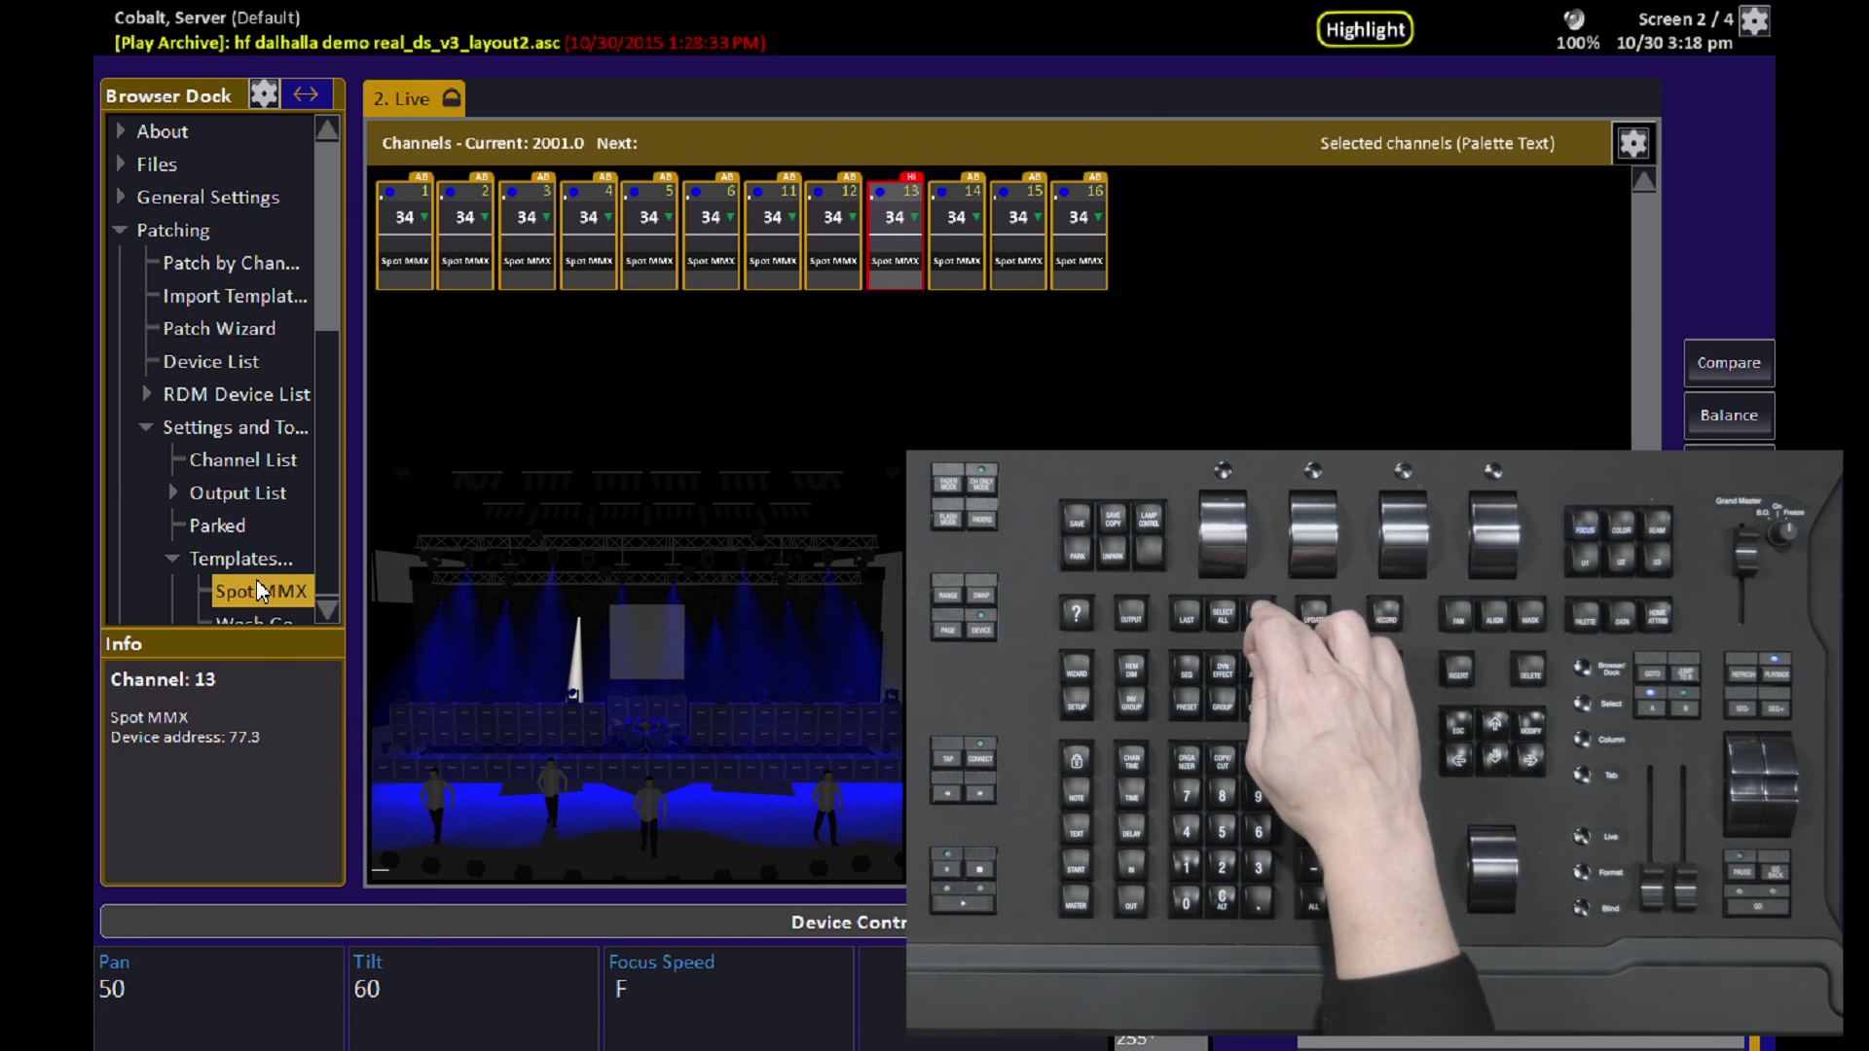
pyautogui.press('pagedown')
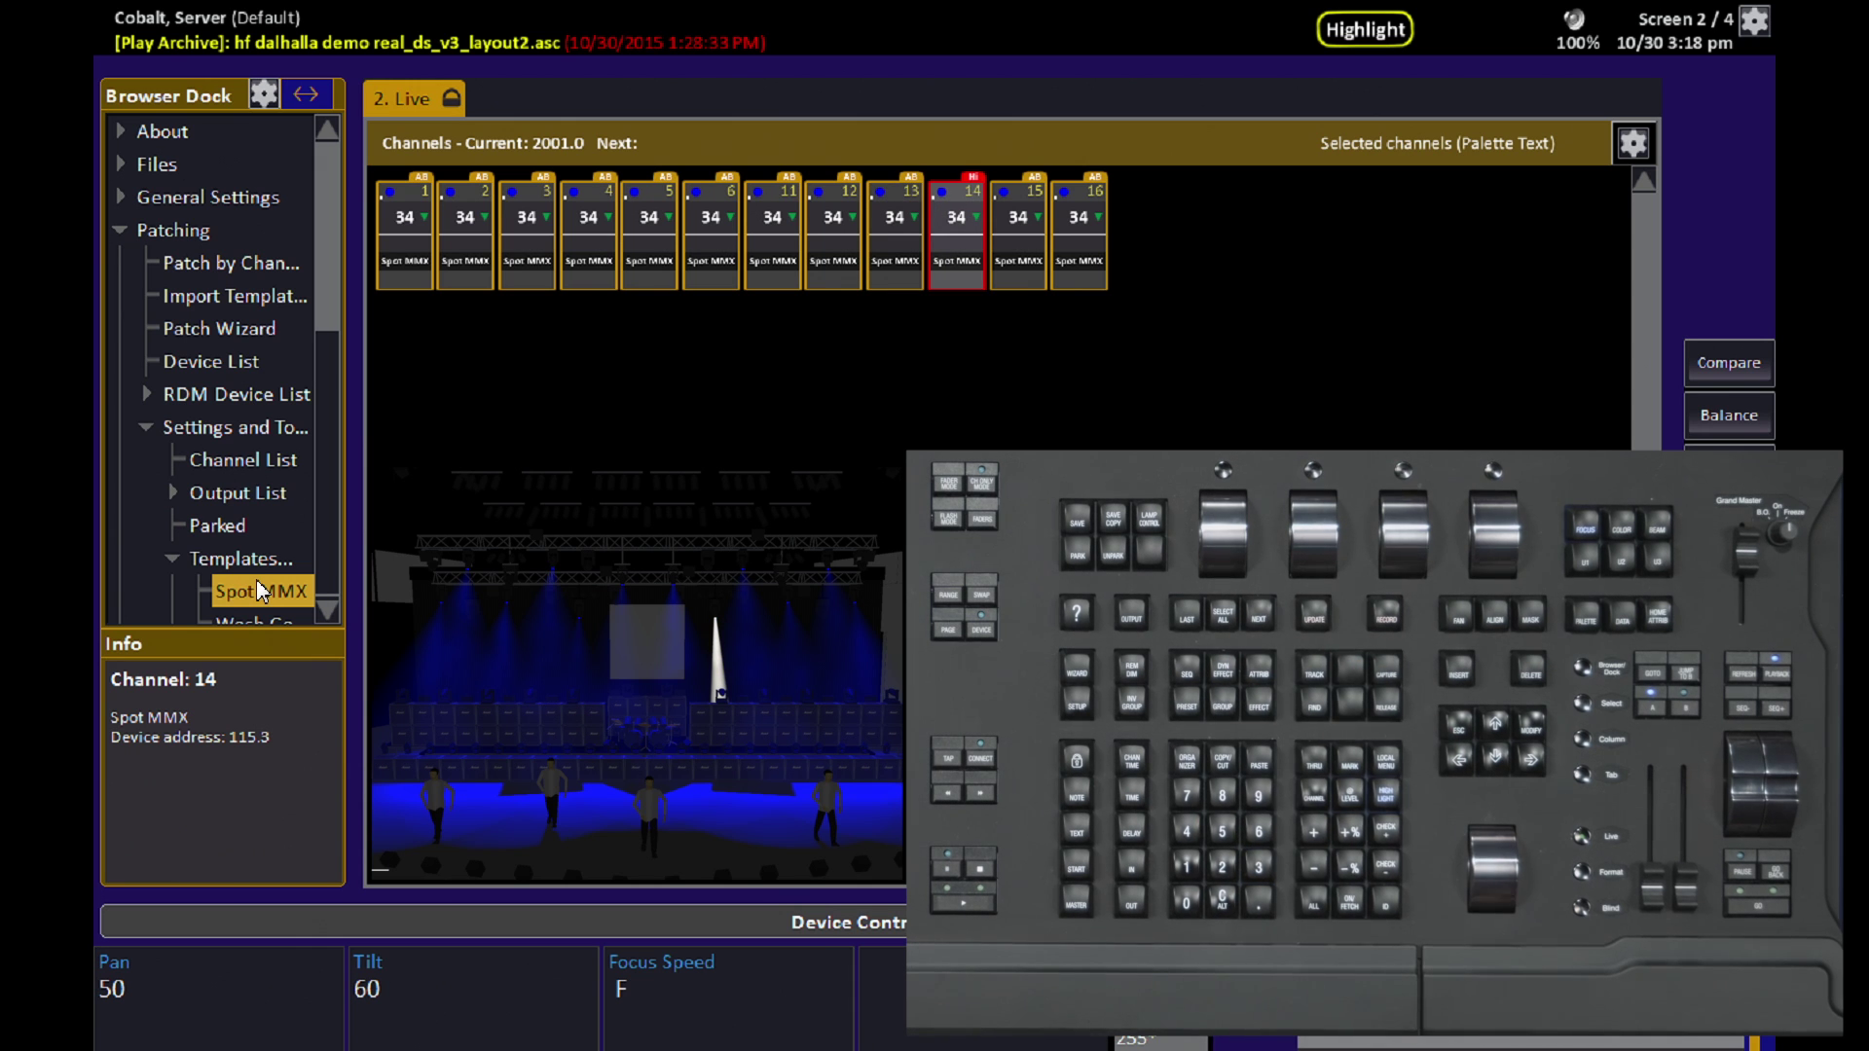
pyautogui.press('pagedown')
pyautogui.press('pagedown')
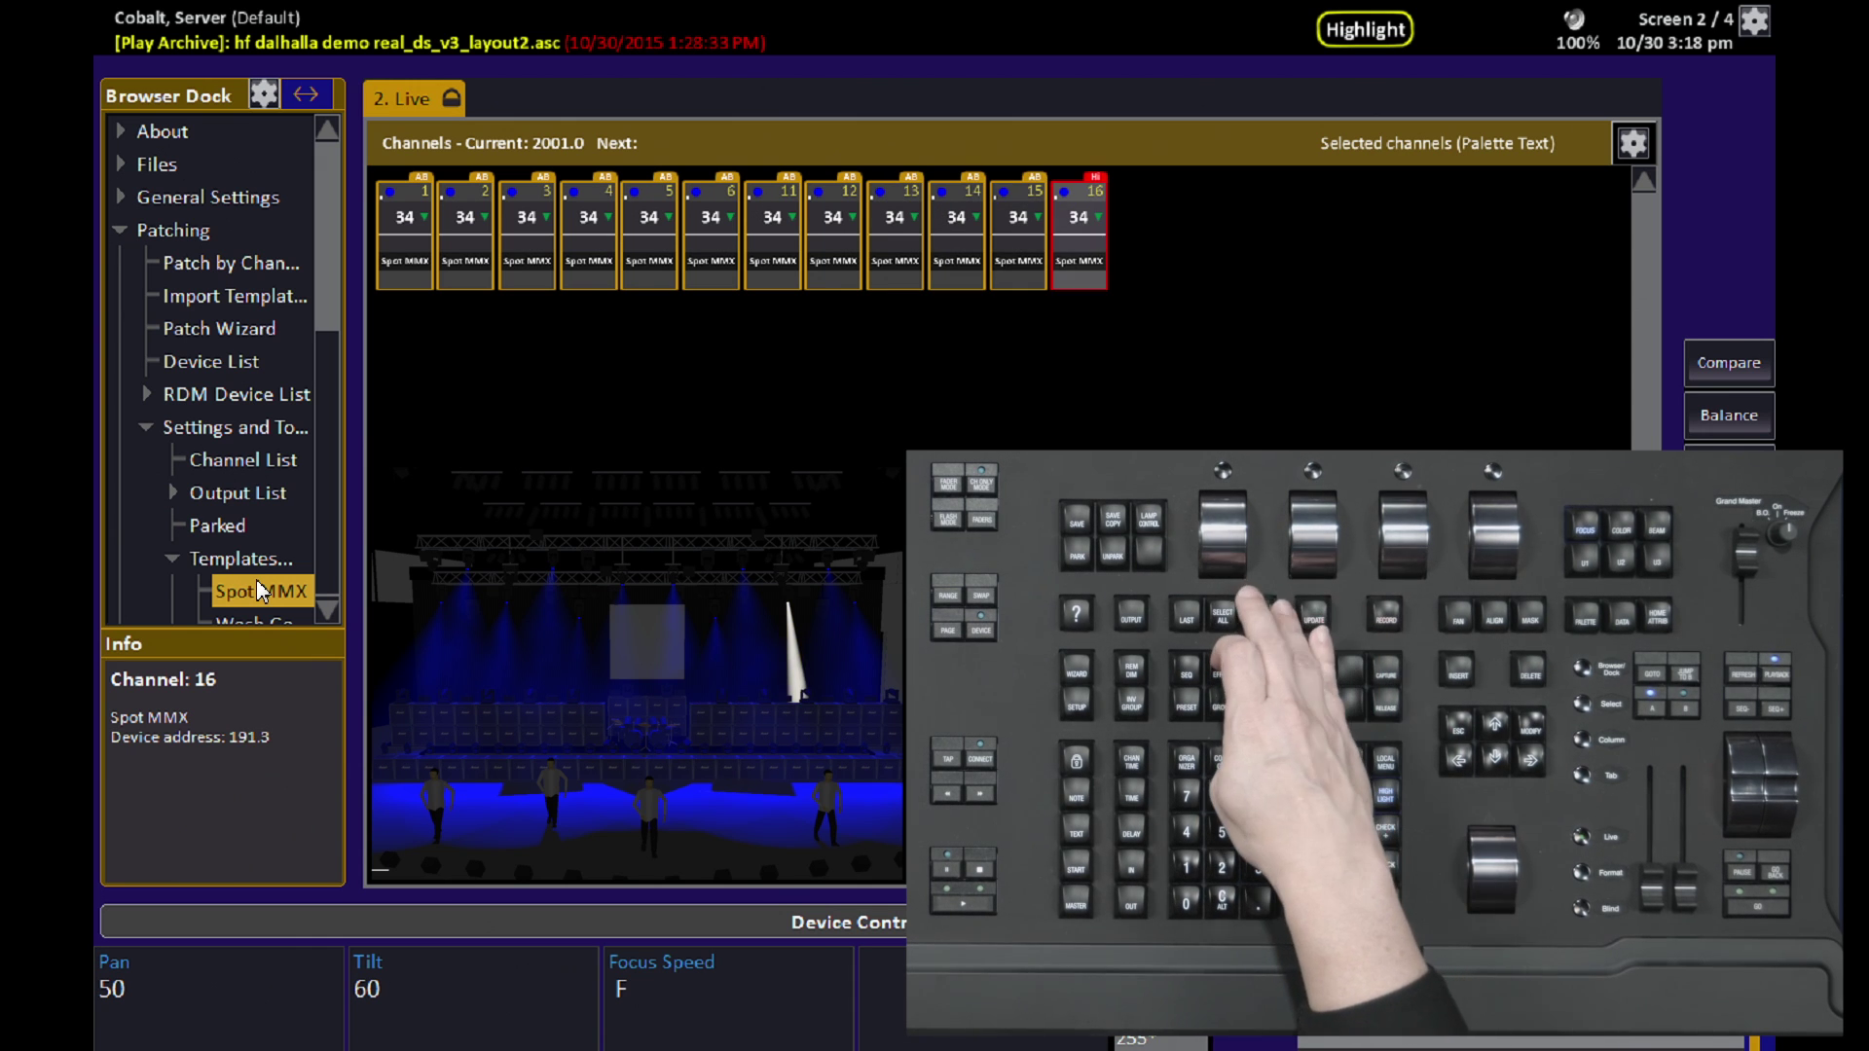
pyautogui.press('pagedown')
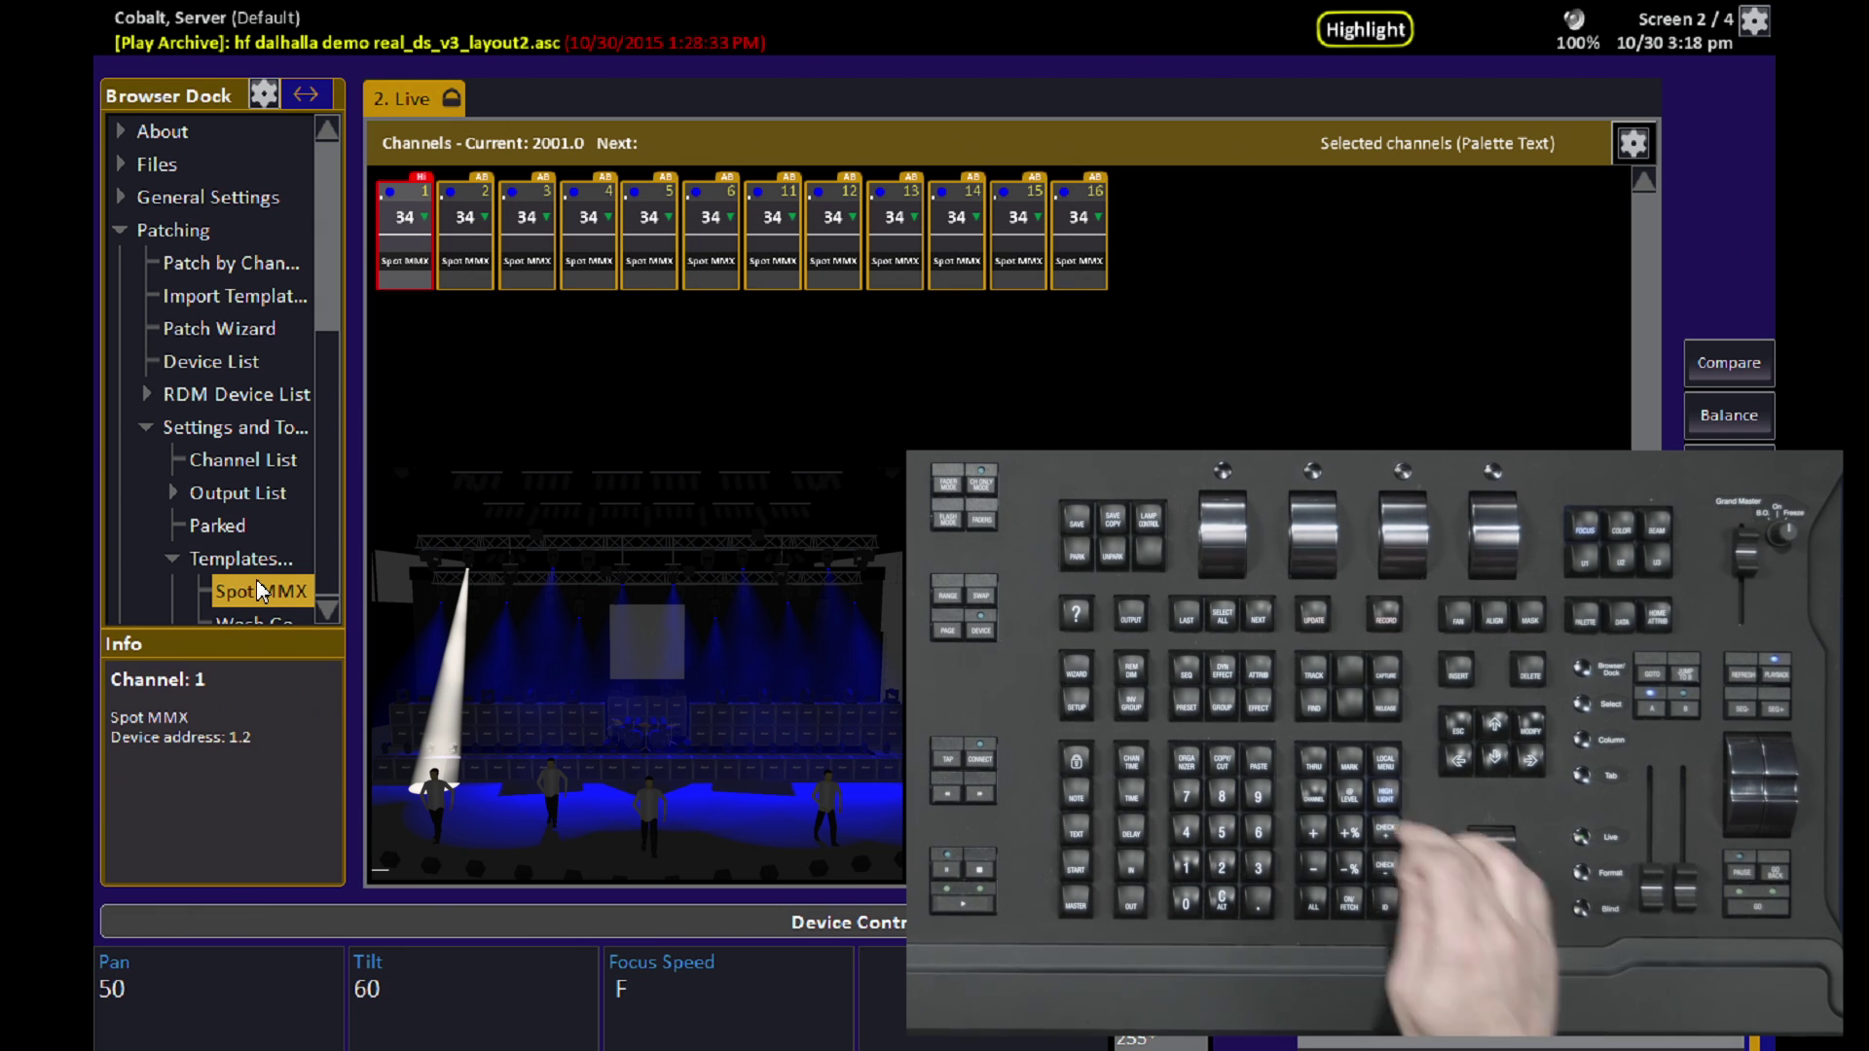
pyautogui.press('h')
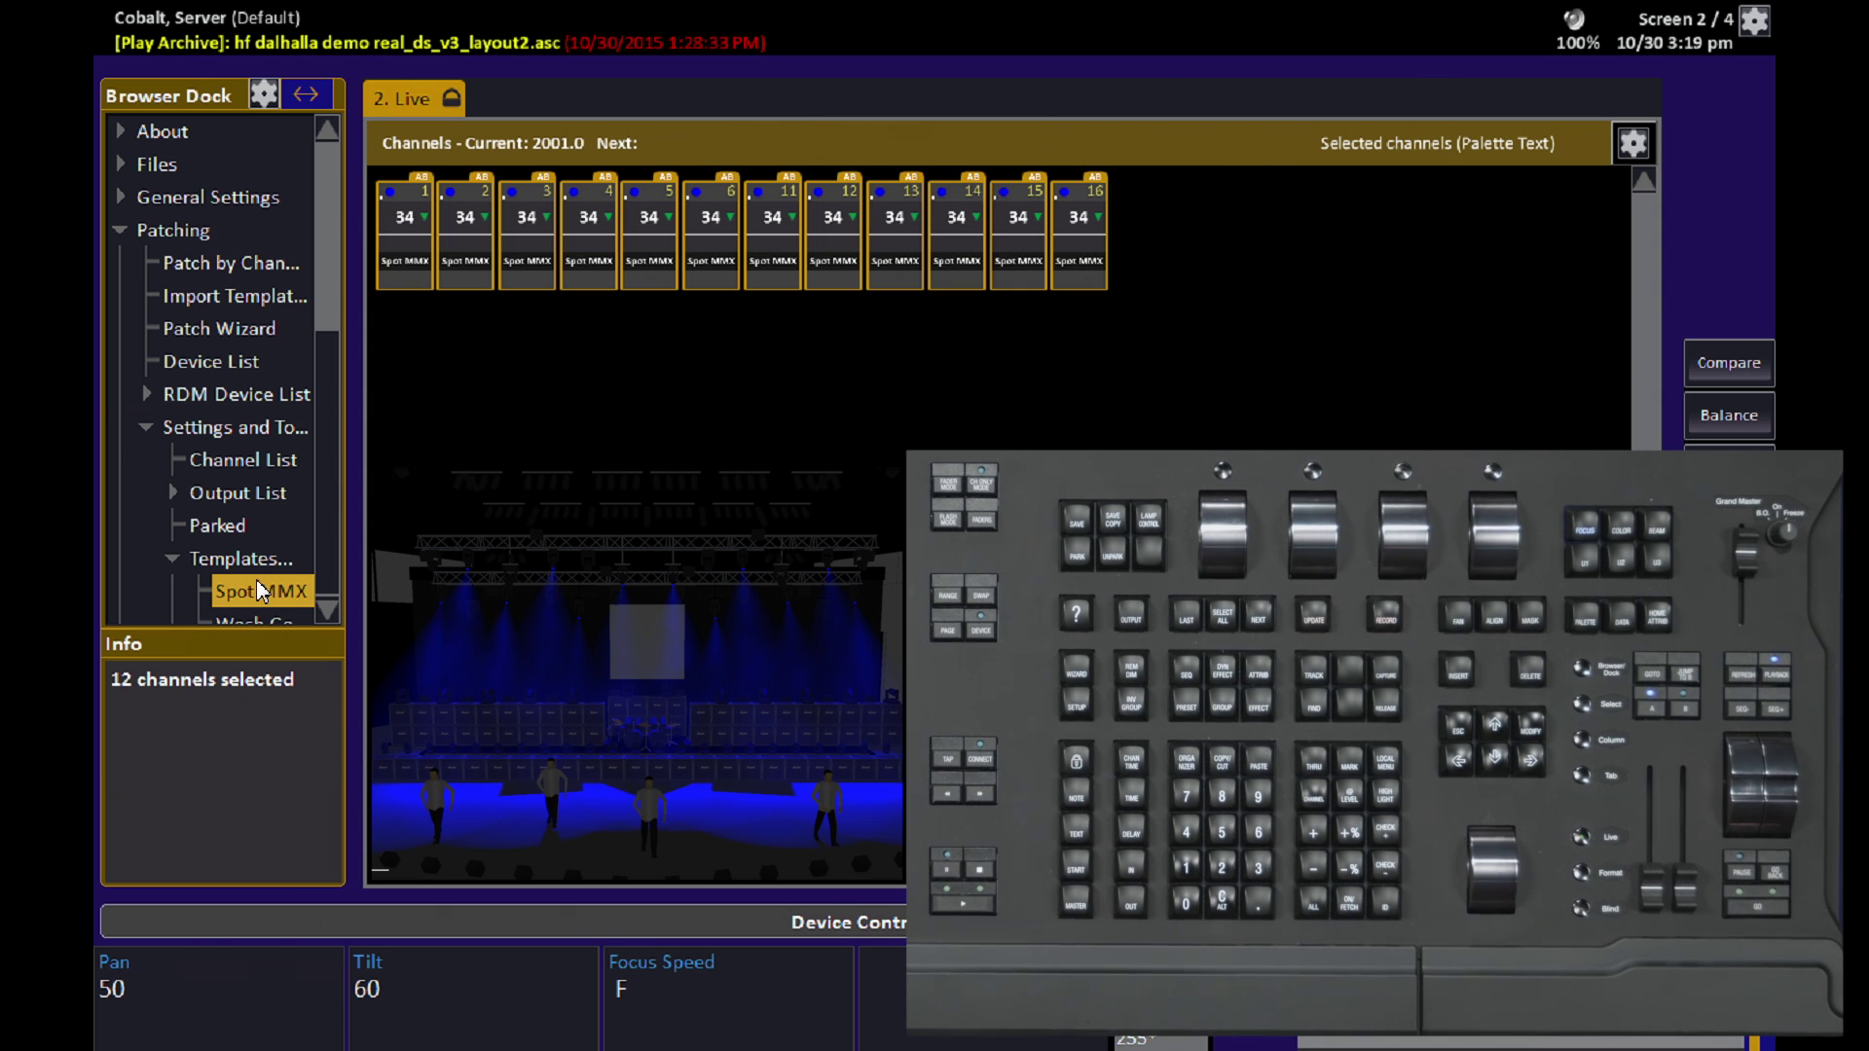
# - Select channels 3 and 4 and dim all other channels with Rem Dim
pyautogui.press('3')
pyautogui.press('c')
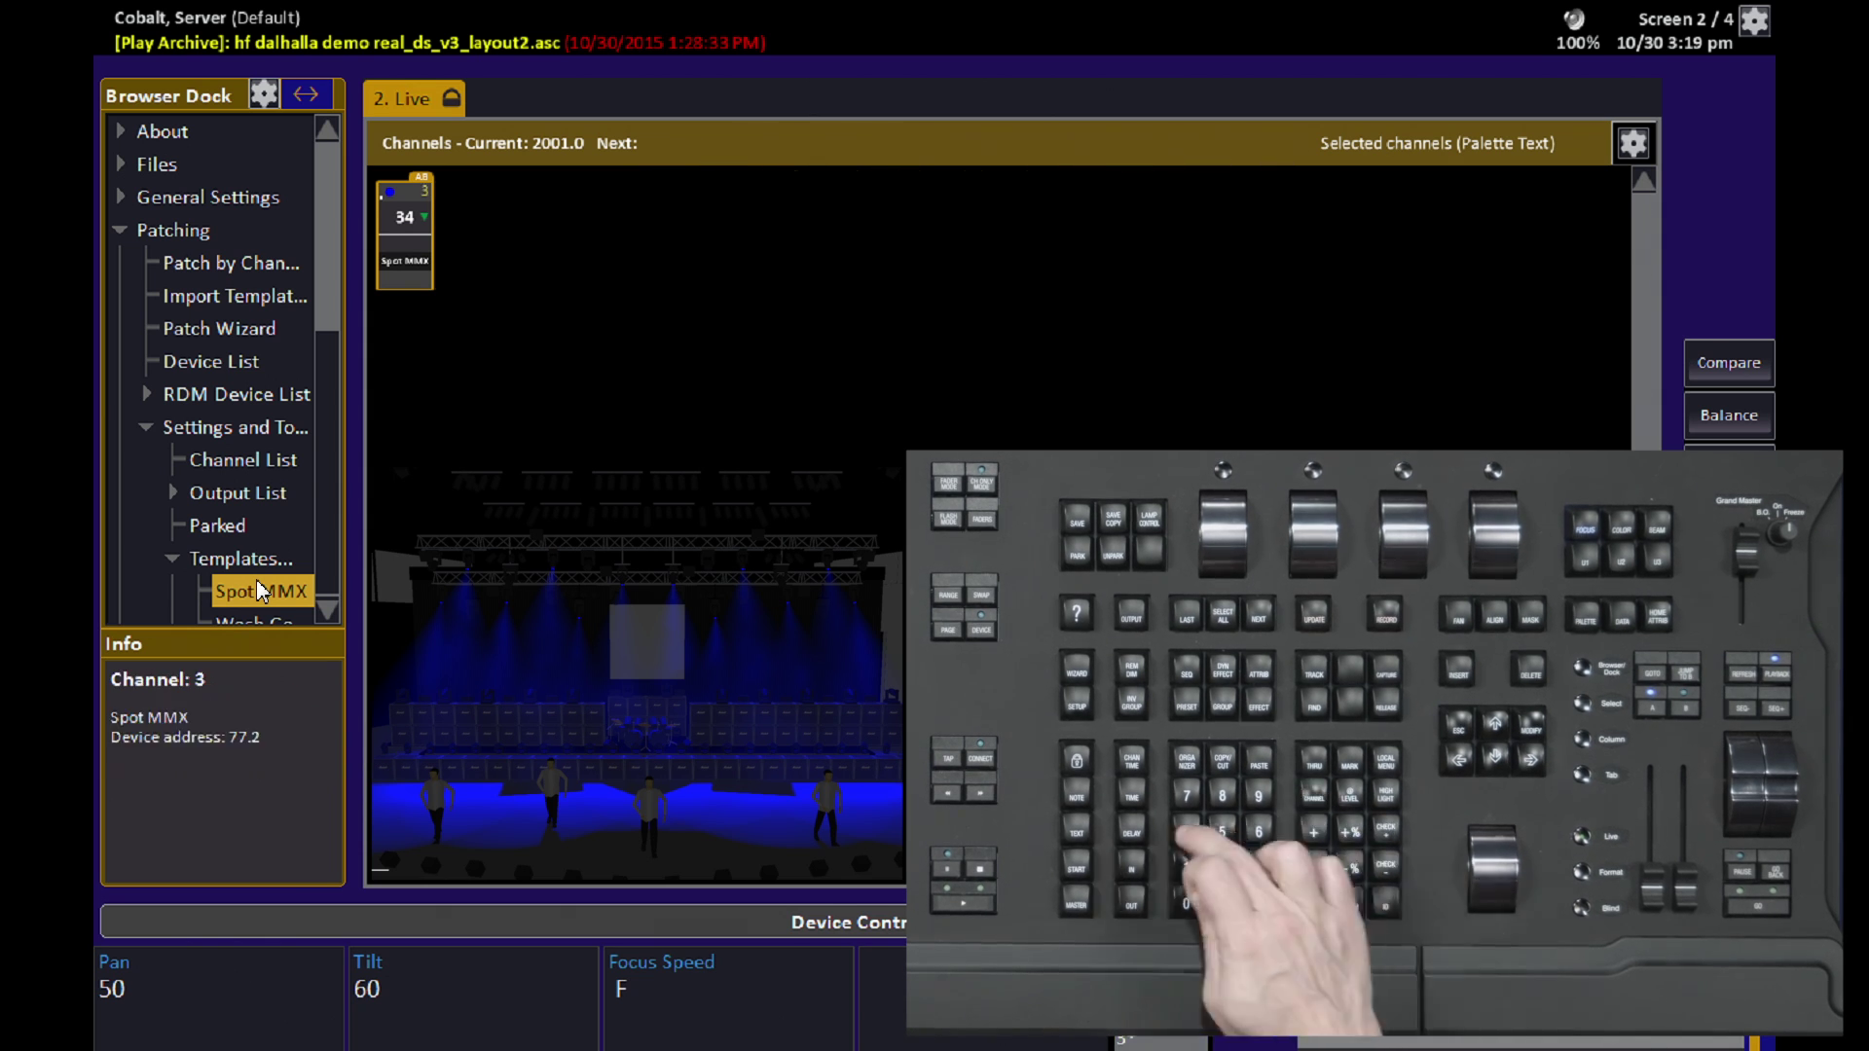
pyautogui.press('4')
pyautogui.press('+')
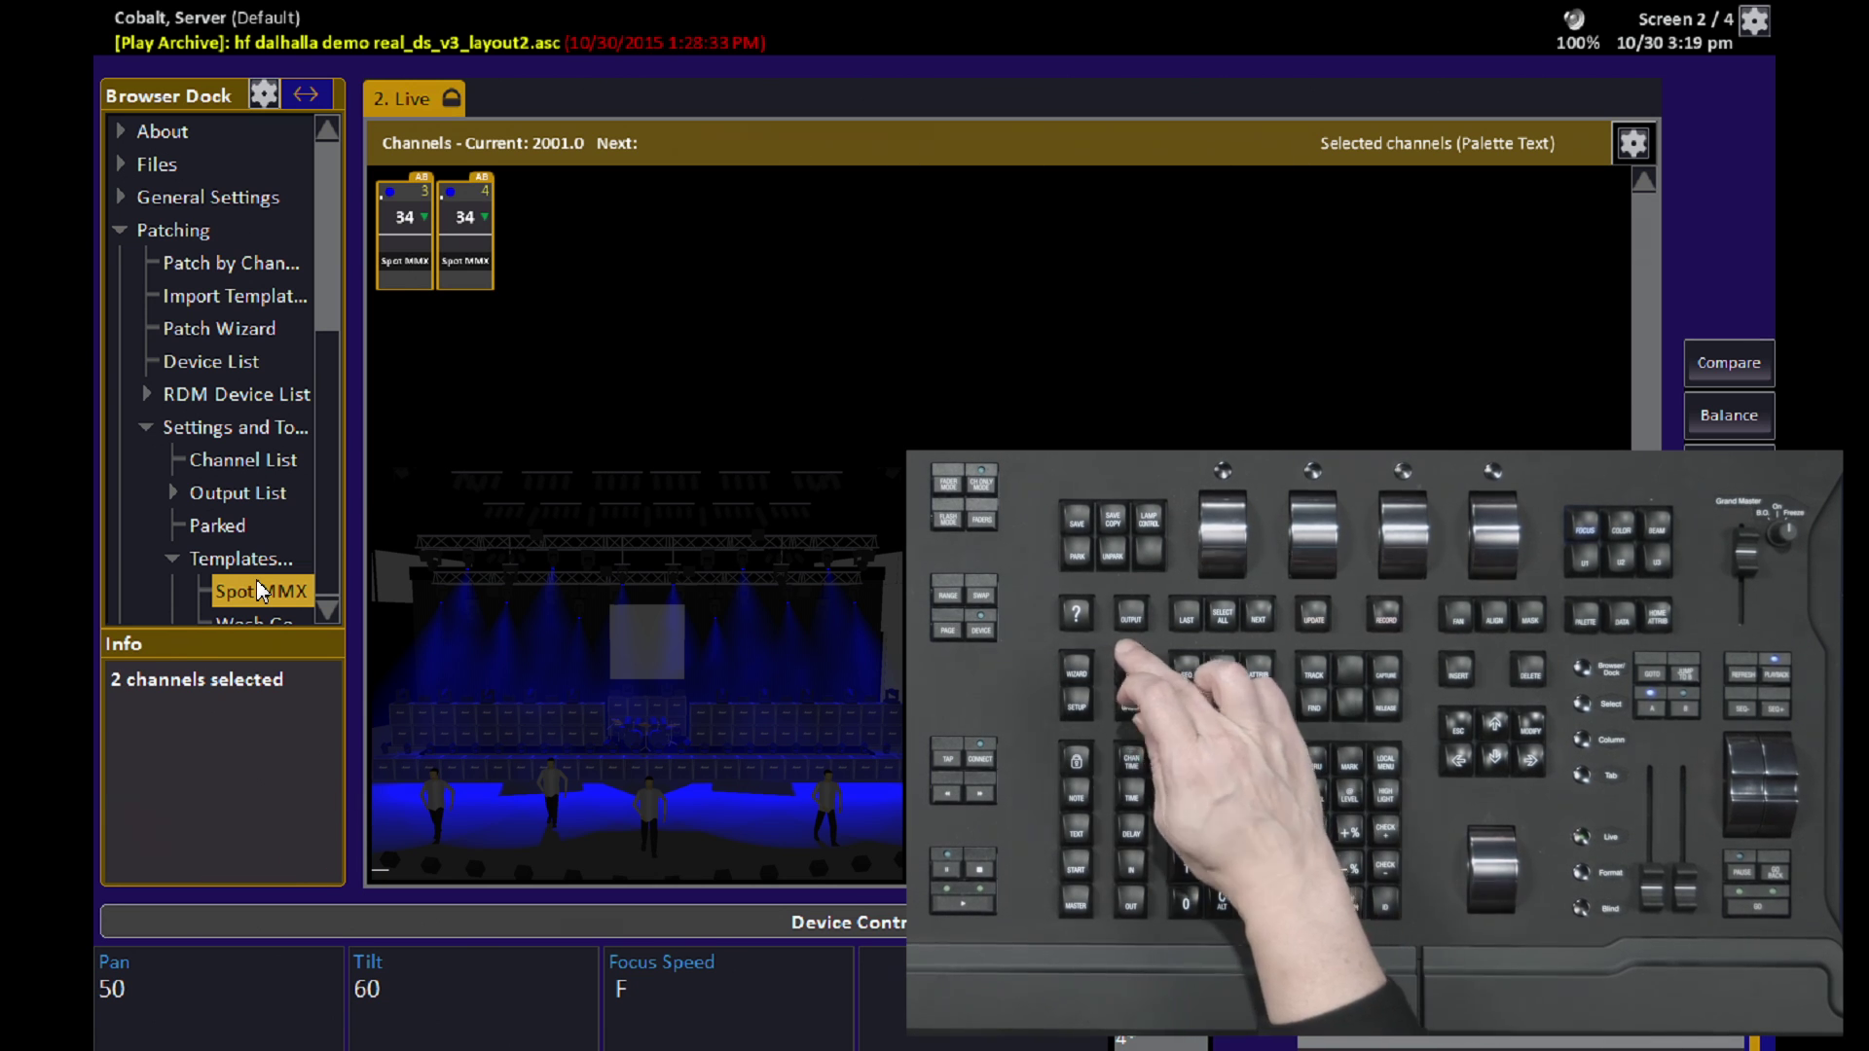
pyautogui.press('r')
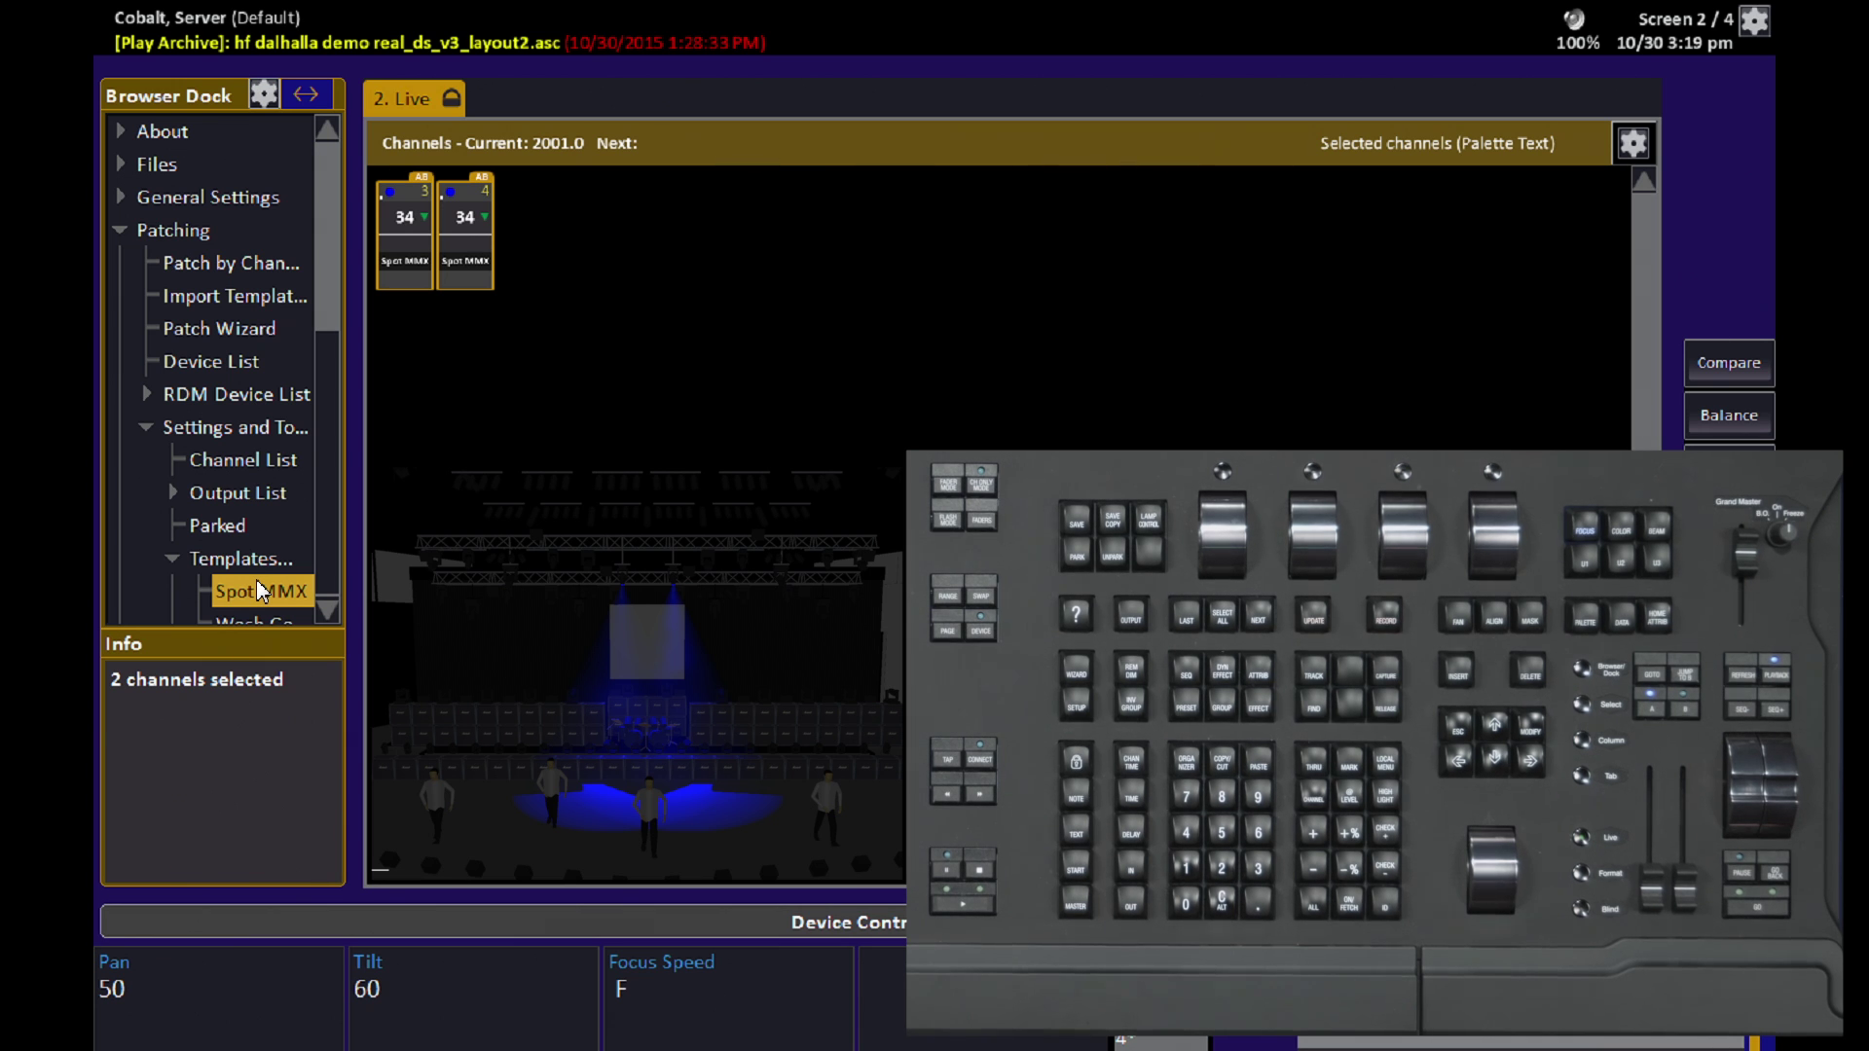
# - Bring channels 3 and 4 to full and reset their color to open white
pyautogui.press('pageup')
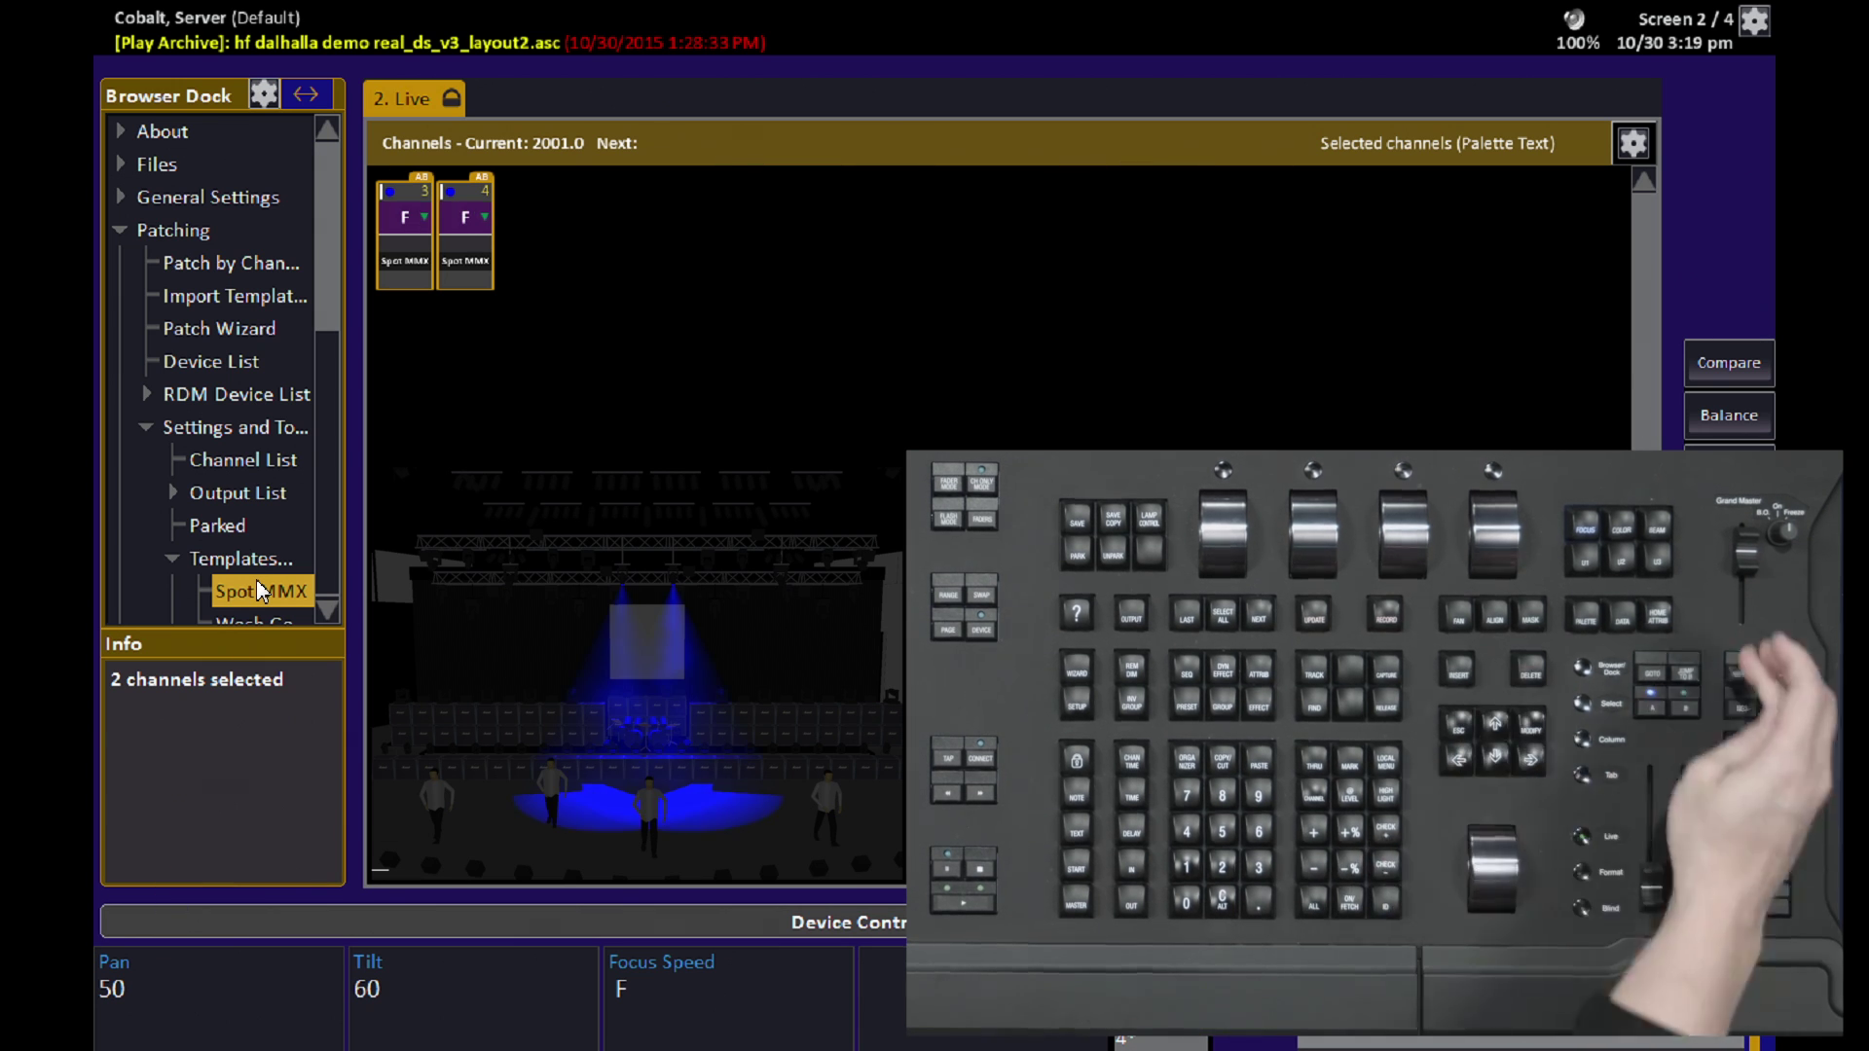
pyautogui.press('Home')
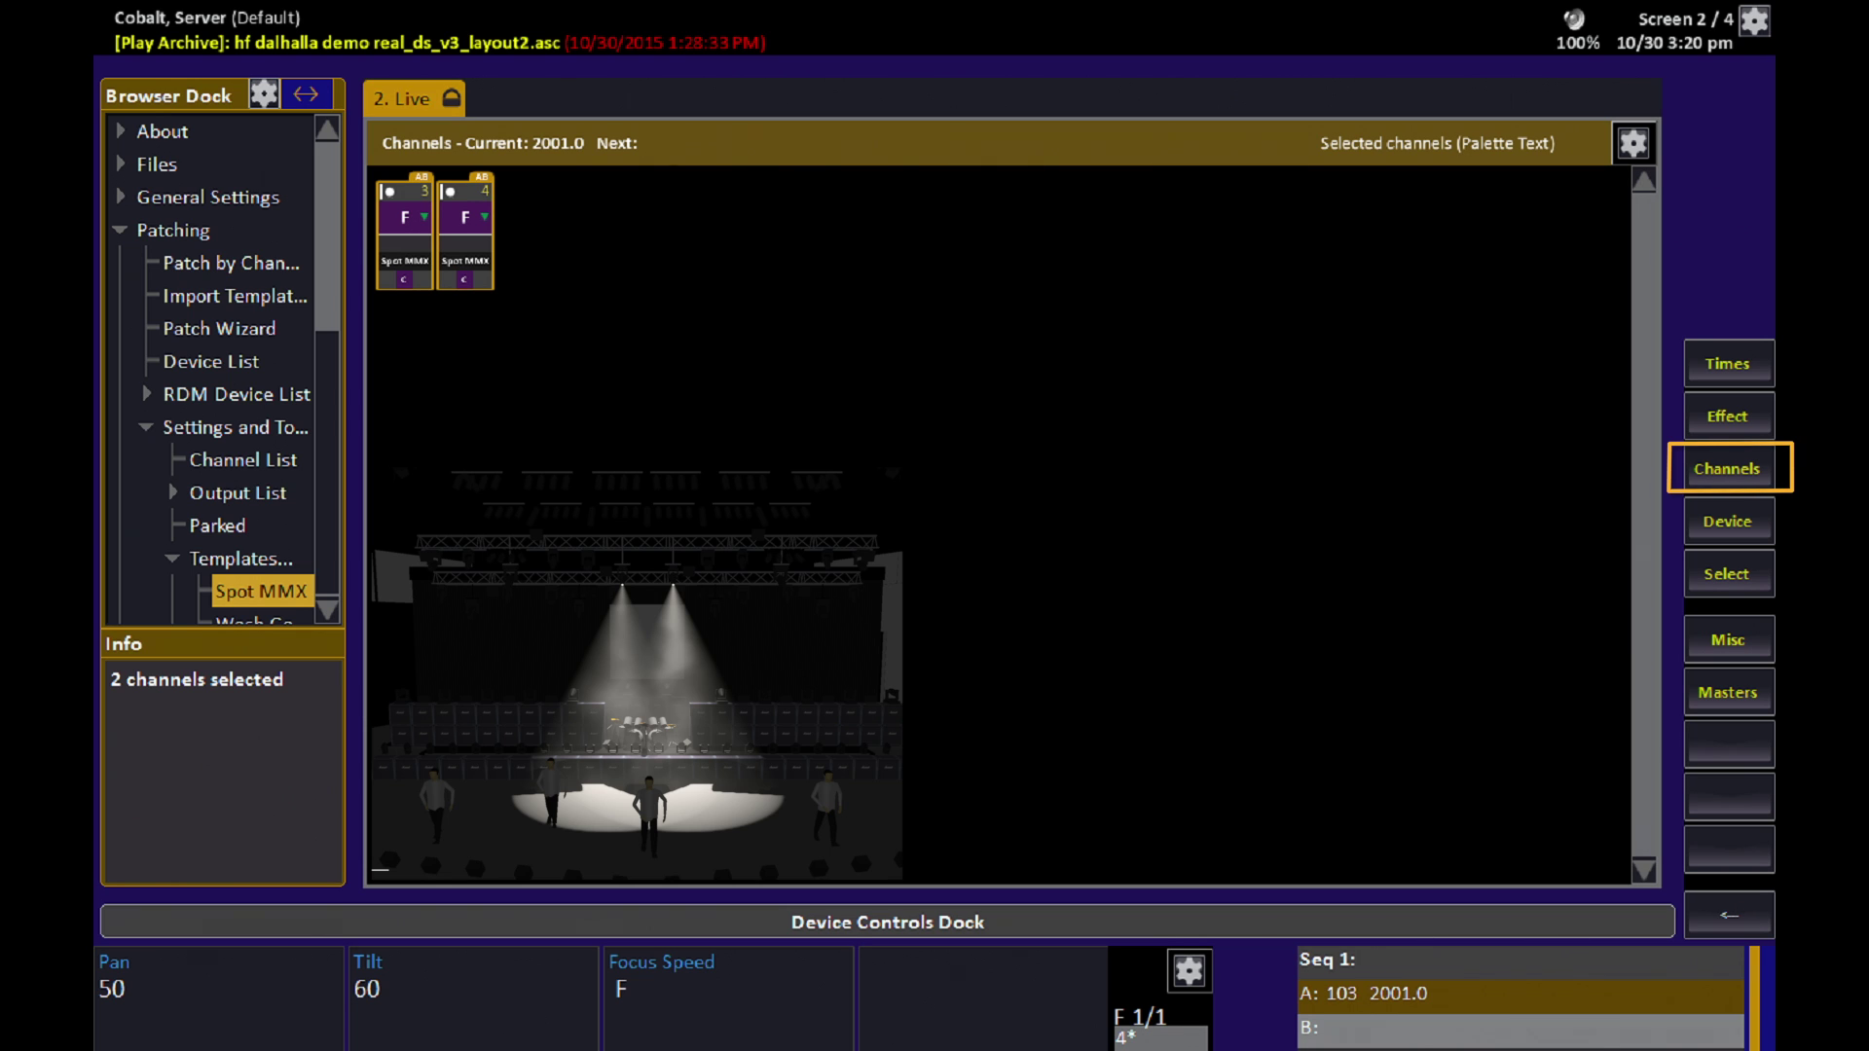
# - View channels 3 and 4 in isolation with the Balance function, and turn Balance off to restore the full stage look
pyautogui.click(1747, 467)
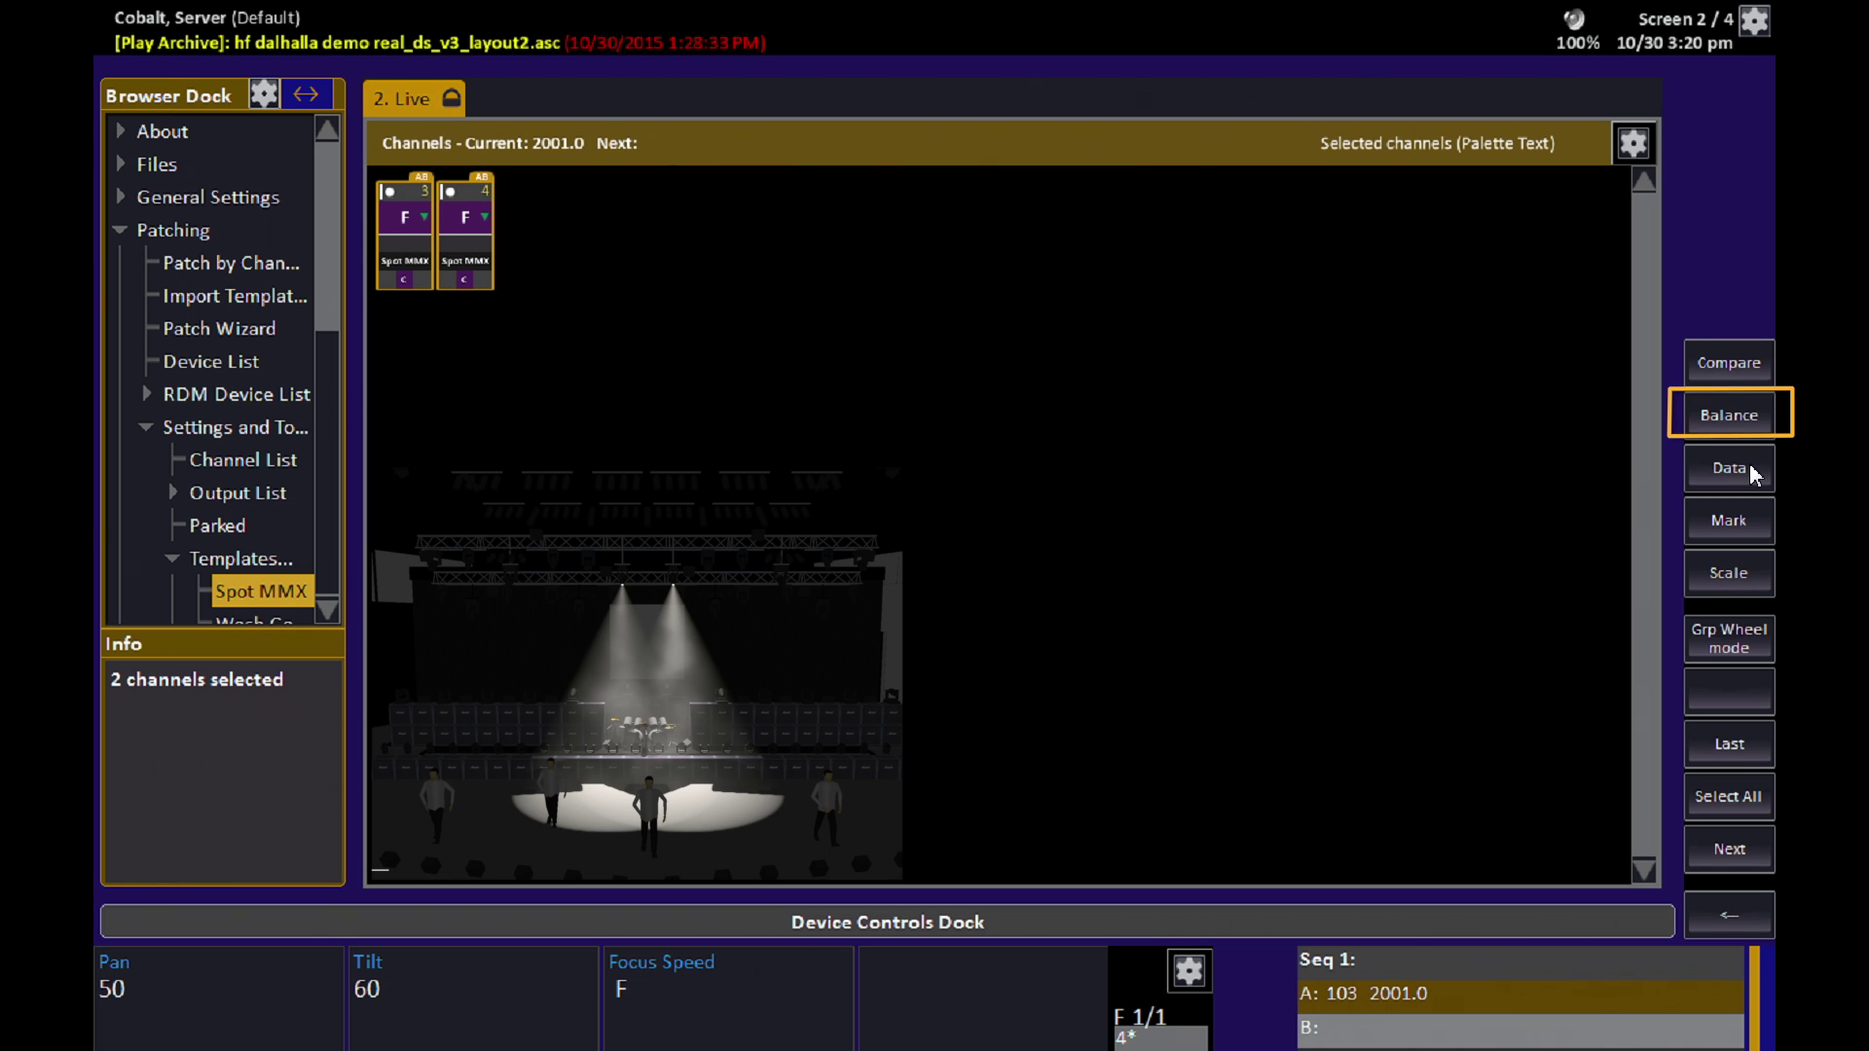
pyautogui.press('1')
pyautogui.press('g')
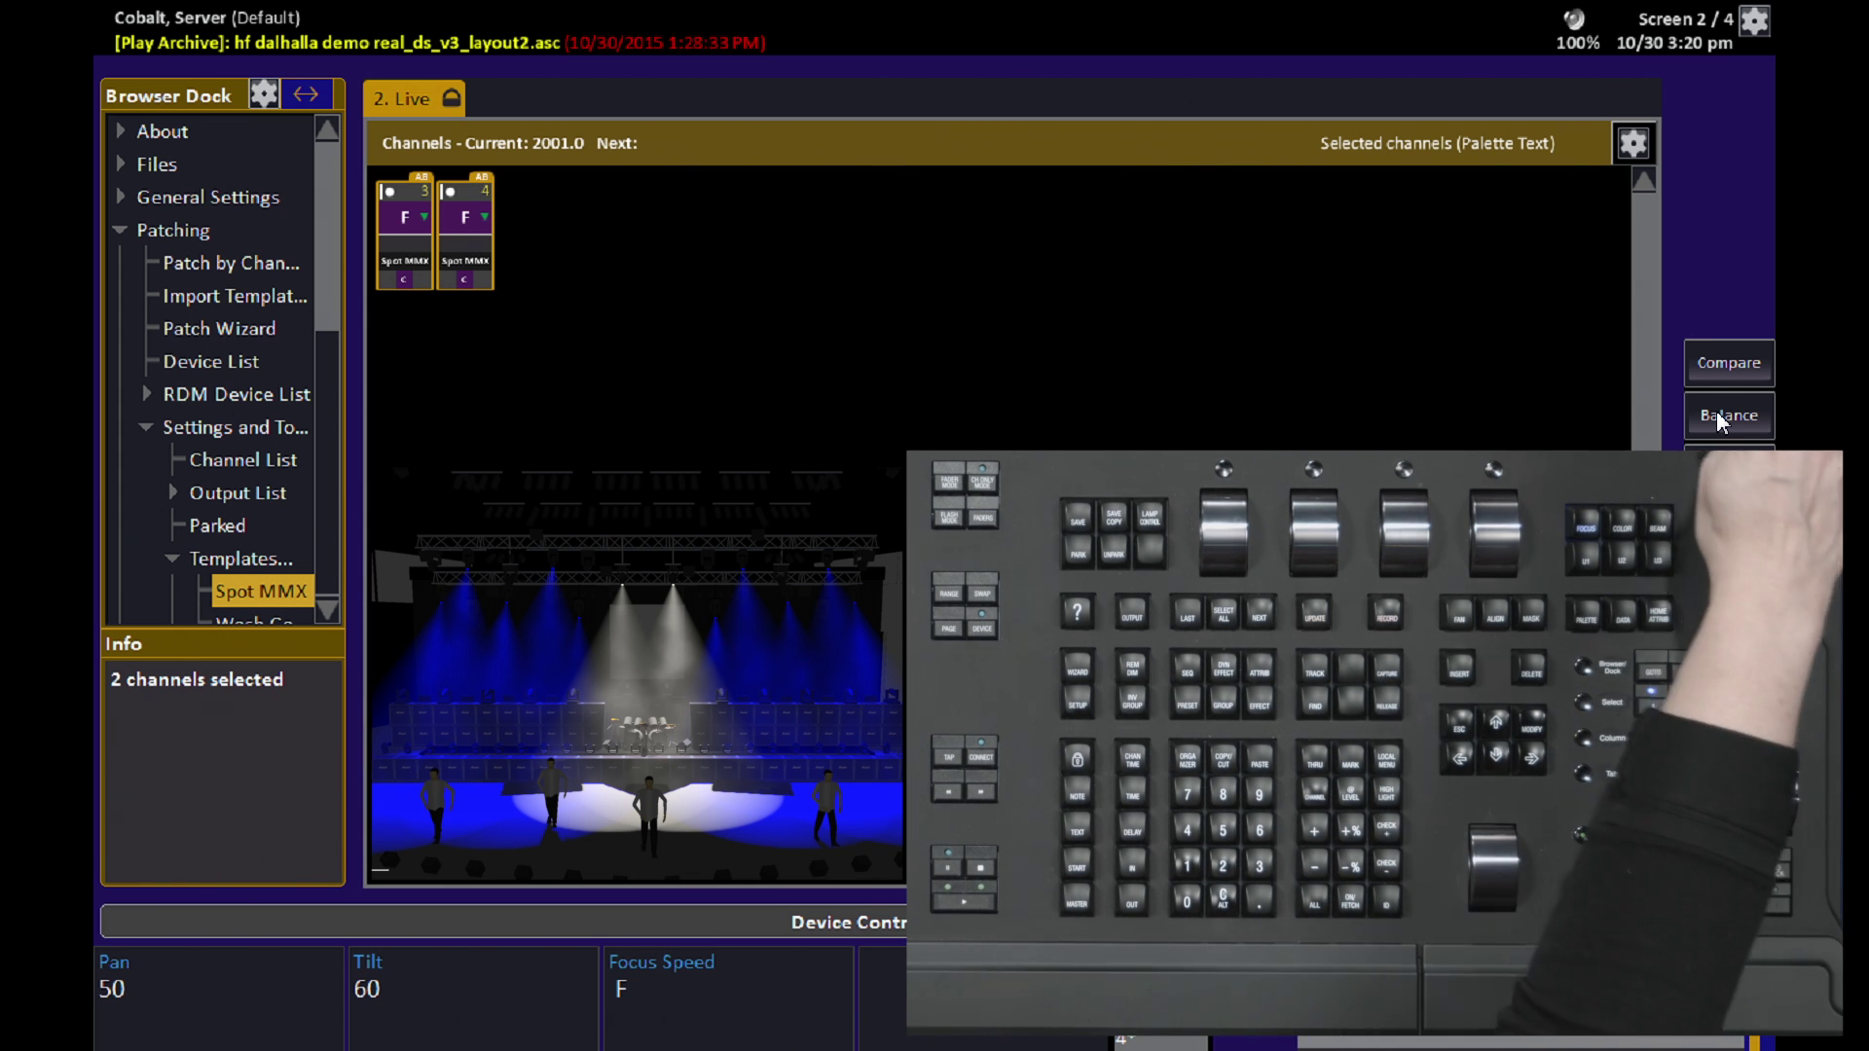
pyautogui.click(1717, 419)
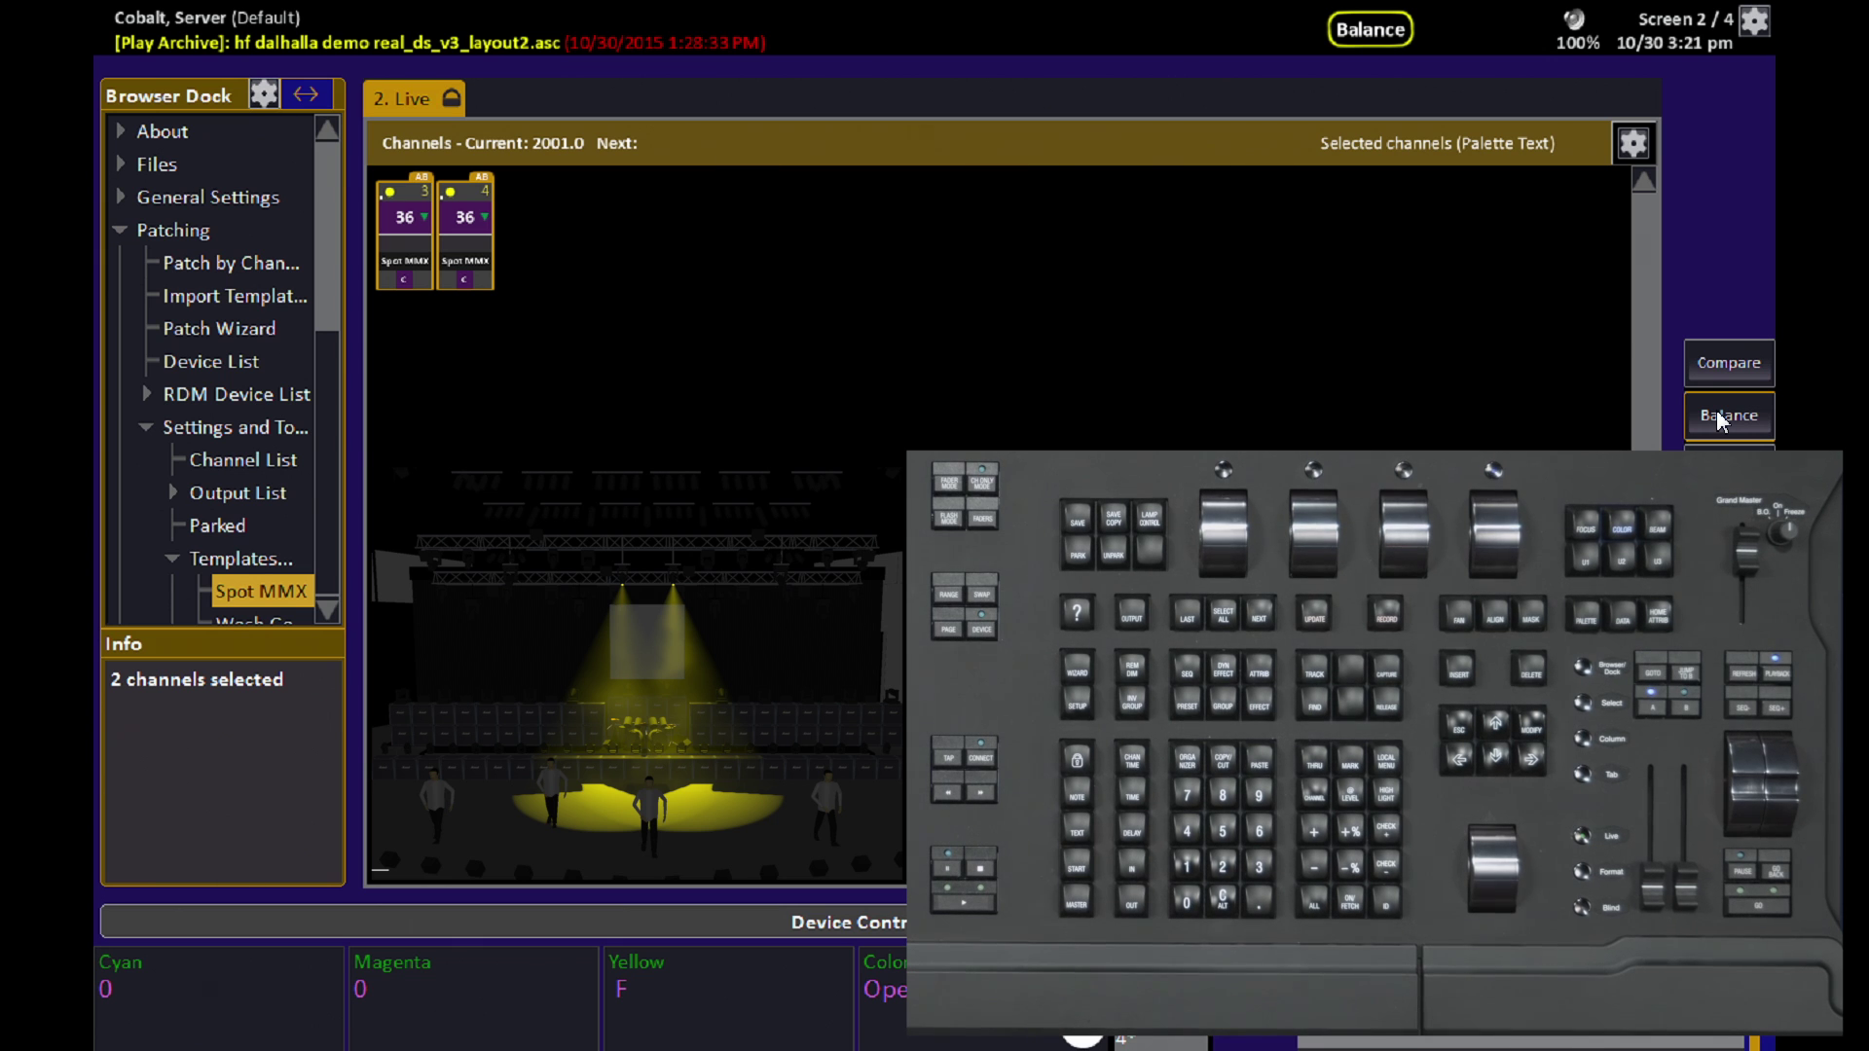
pyautogui.click(1716, 411)
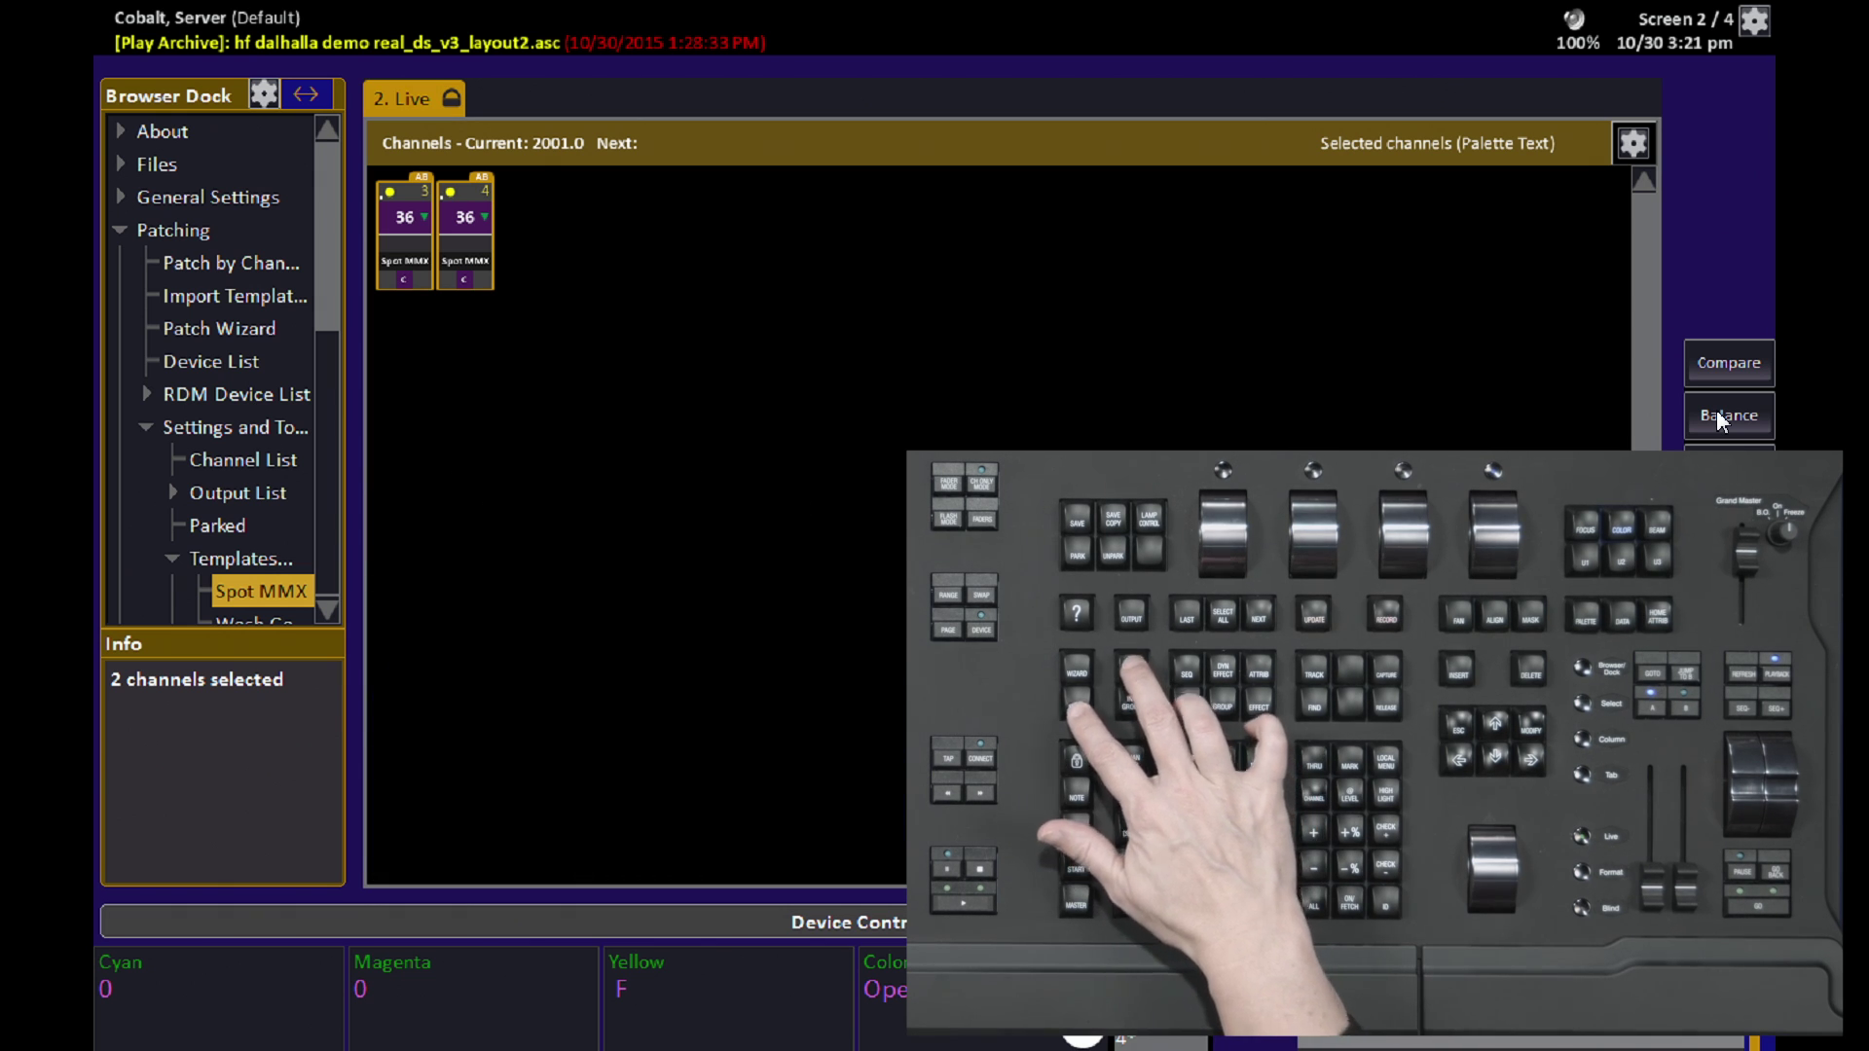
# - Enable Use REM DIM as Balance in the Play Settings and test it by switching Balance on and off for channels 3 and 4
pyautogui.hotkey('ctrl', 'r')
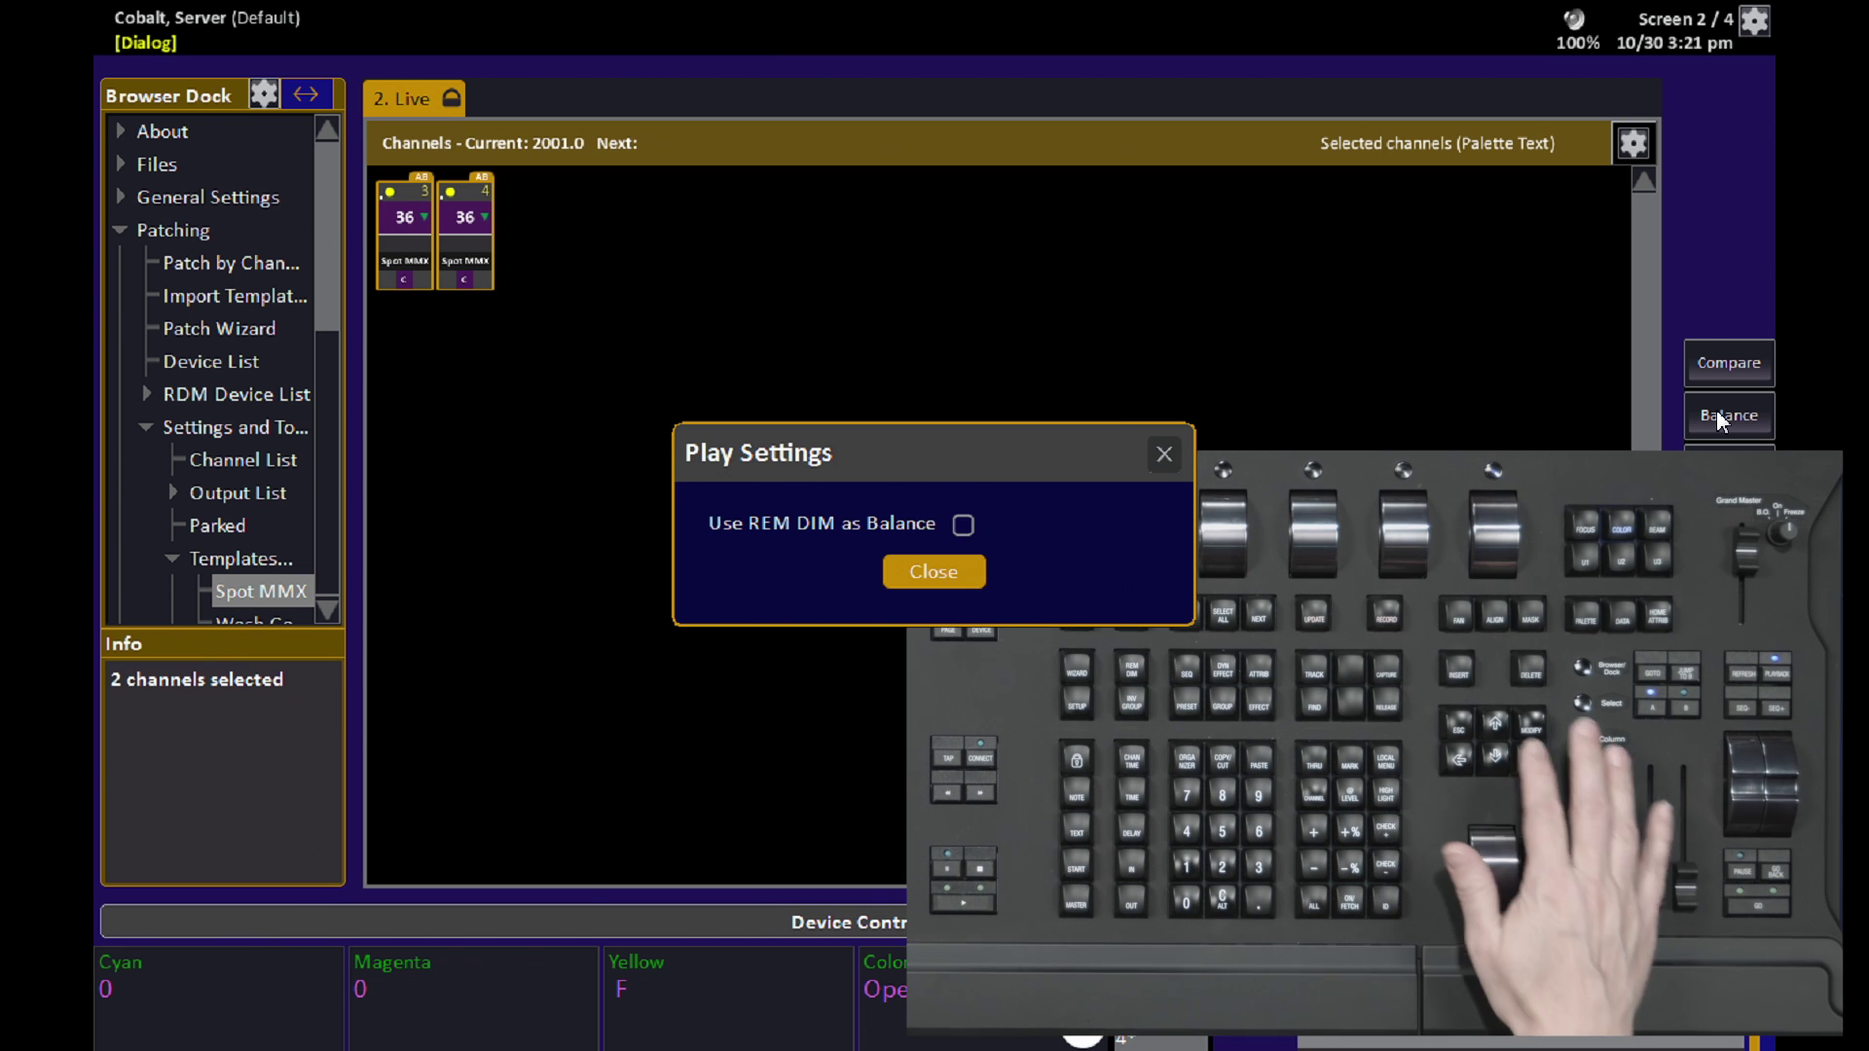
pyautogui.press('Return')
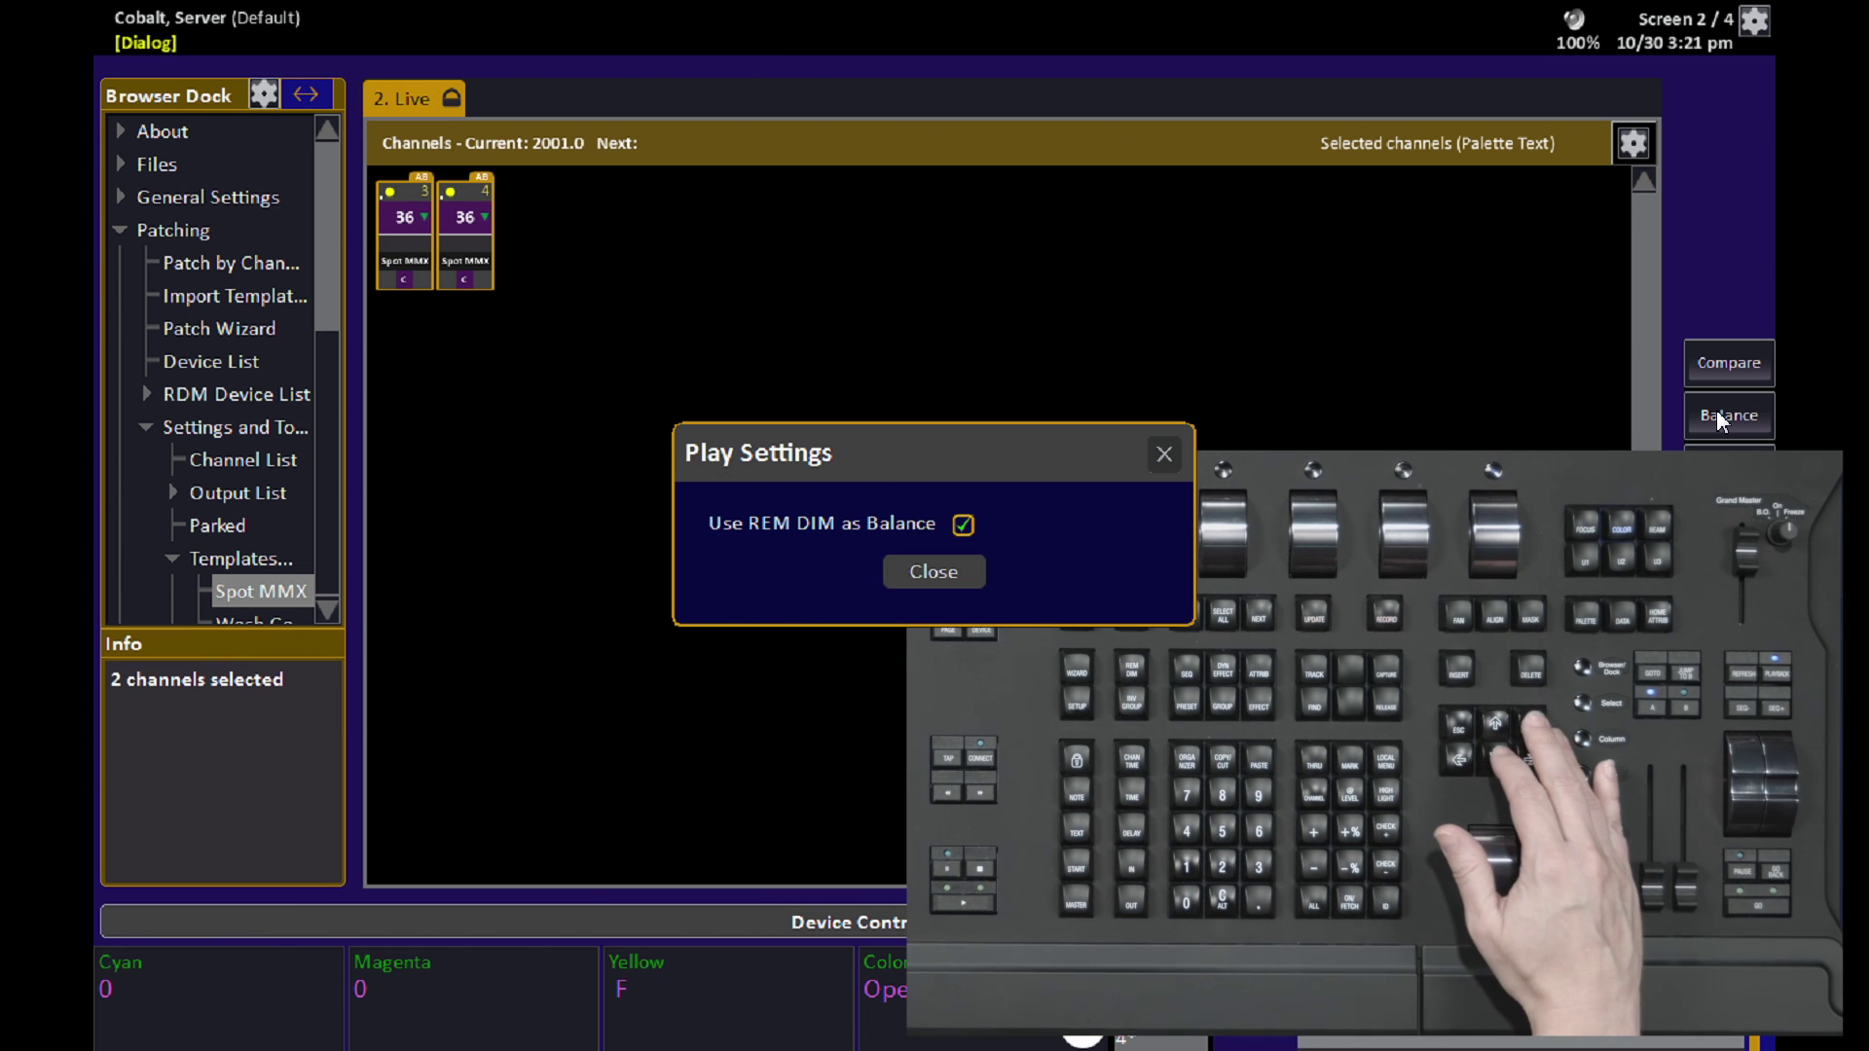
pyautogui.press('Down')
pyautogui.press('Return')
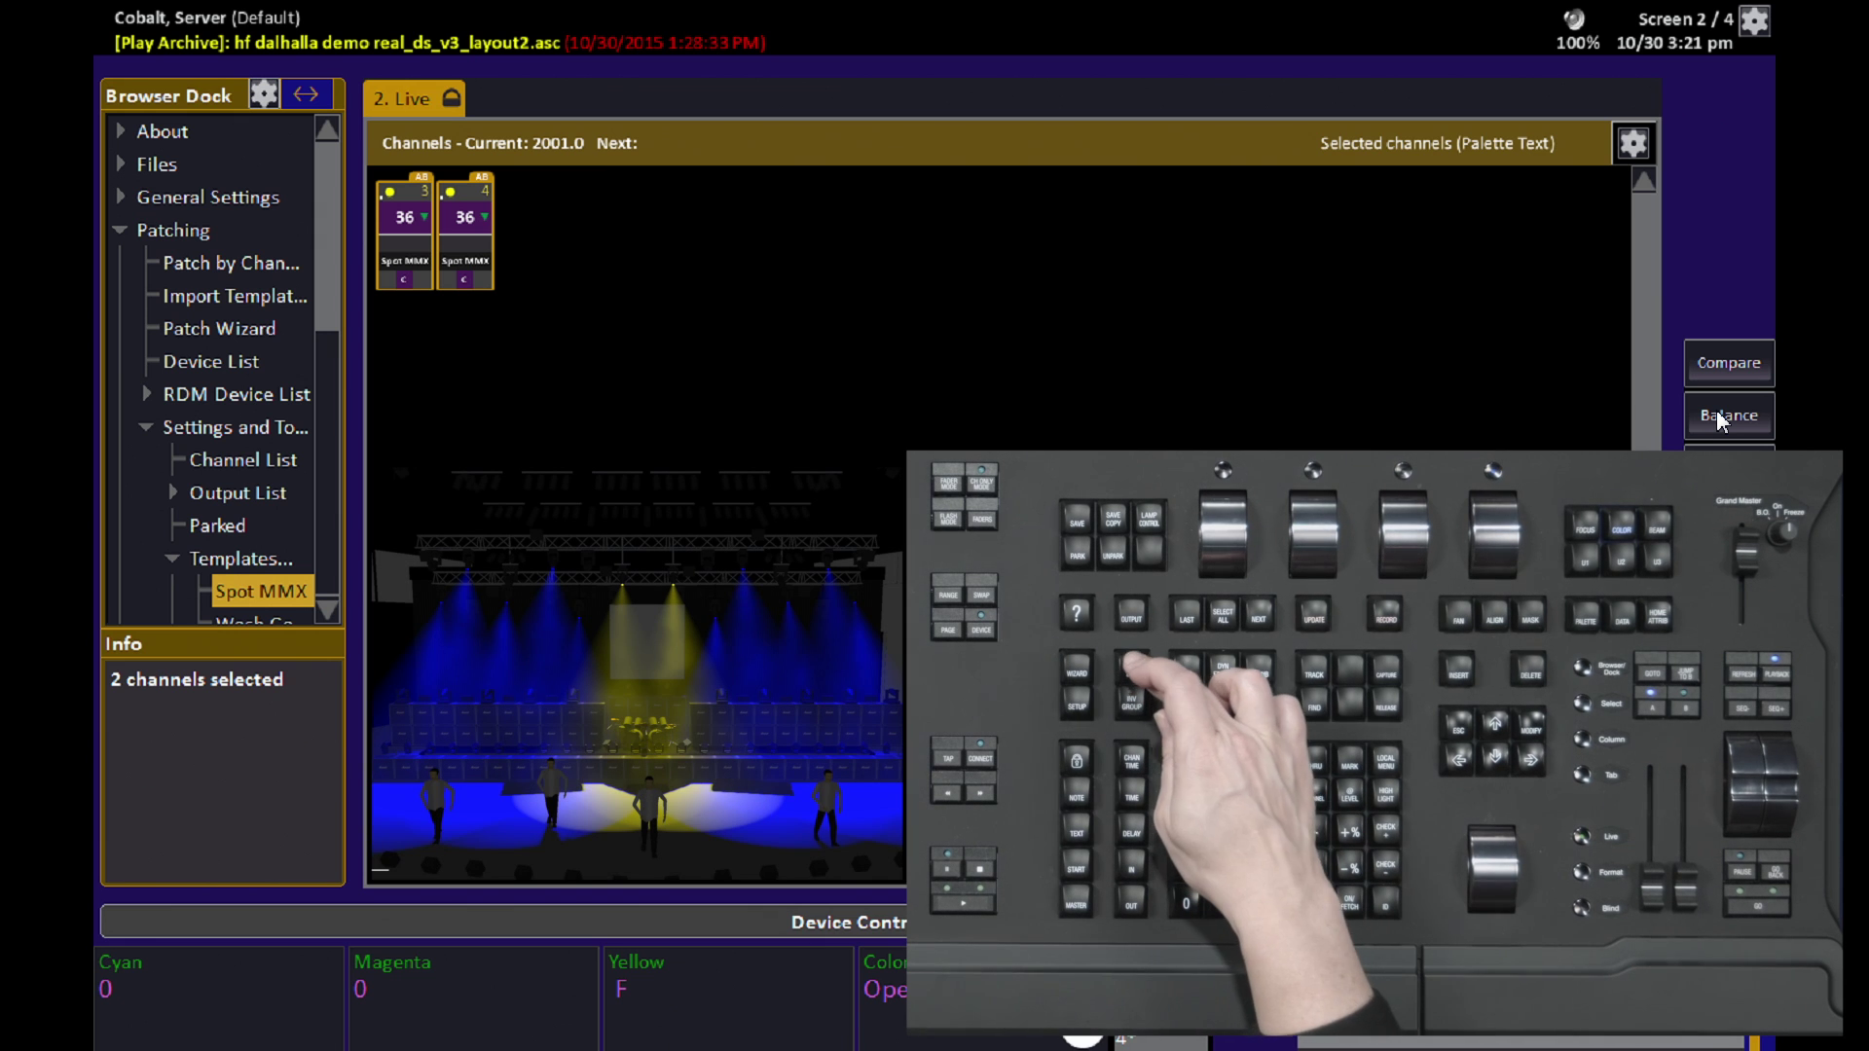
pyautogui.click(1716, 412)
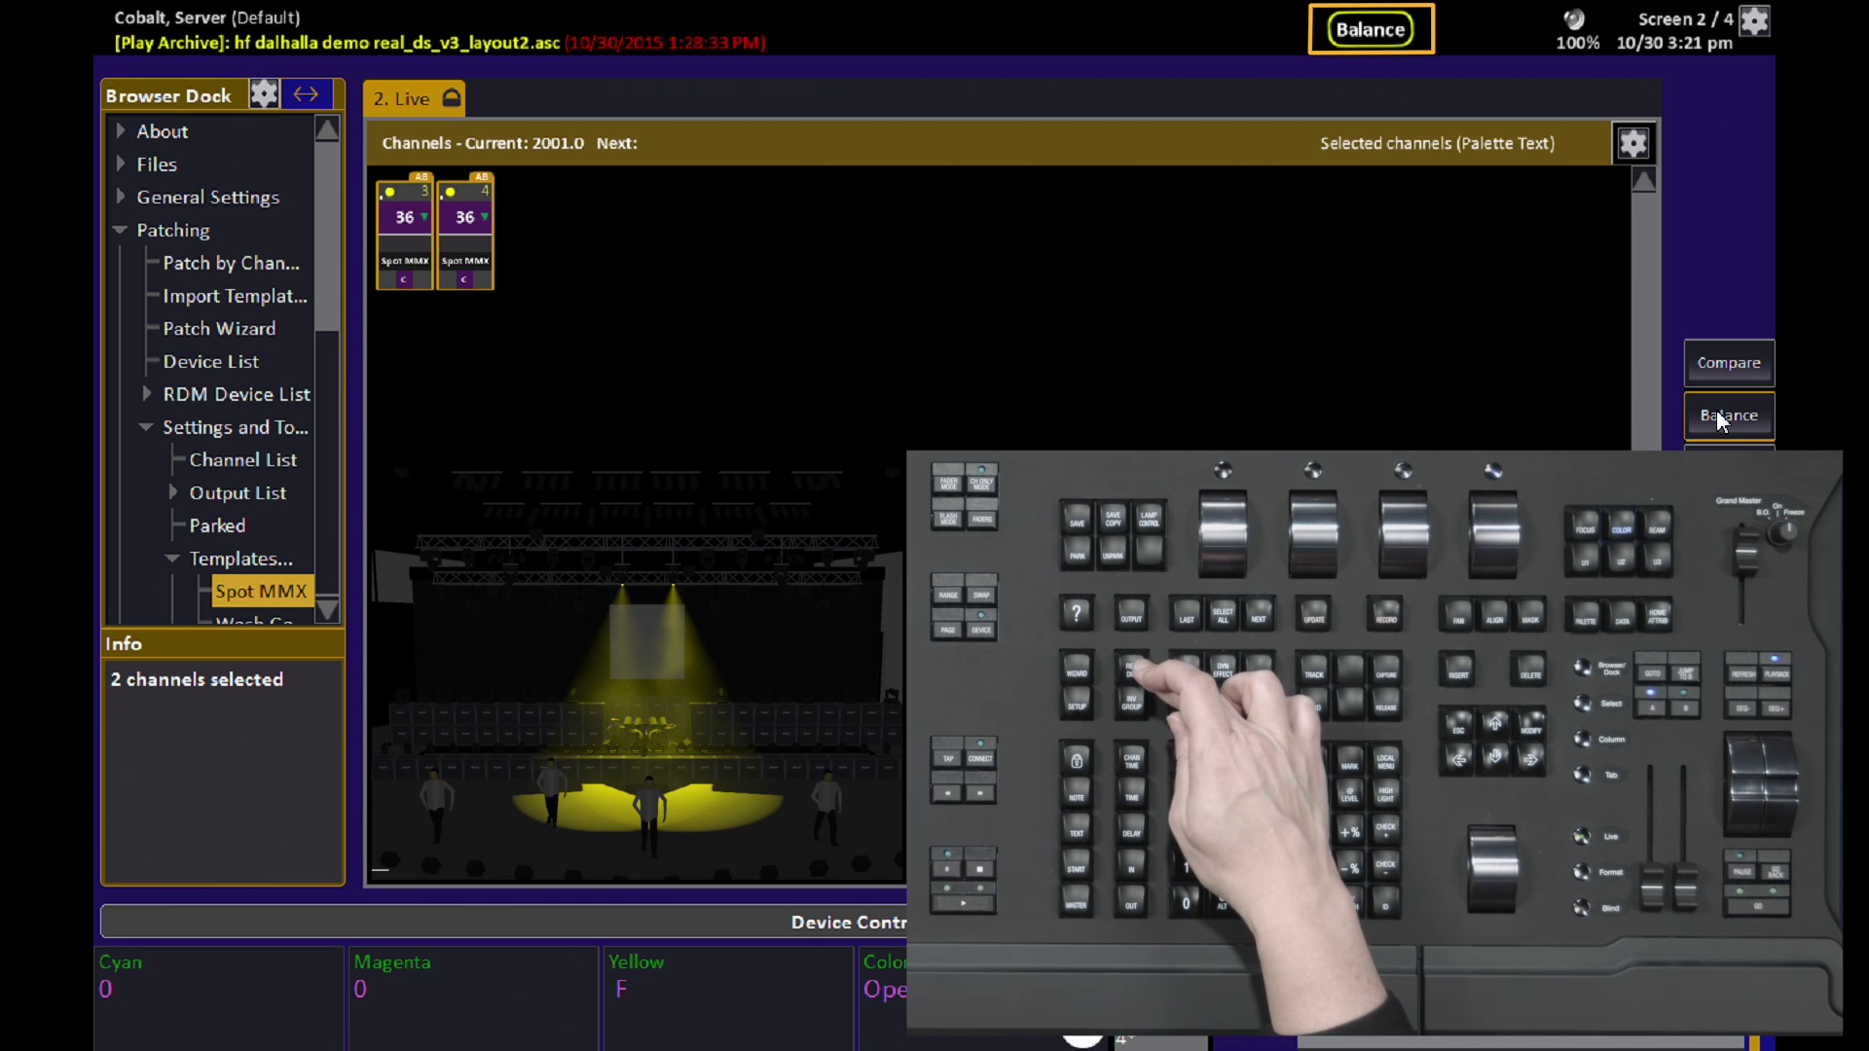
pyautogui.click(1717, 419)
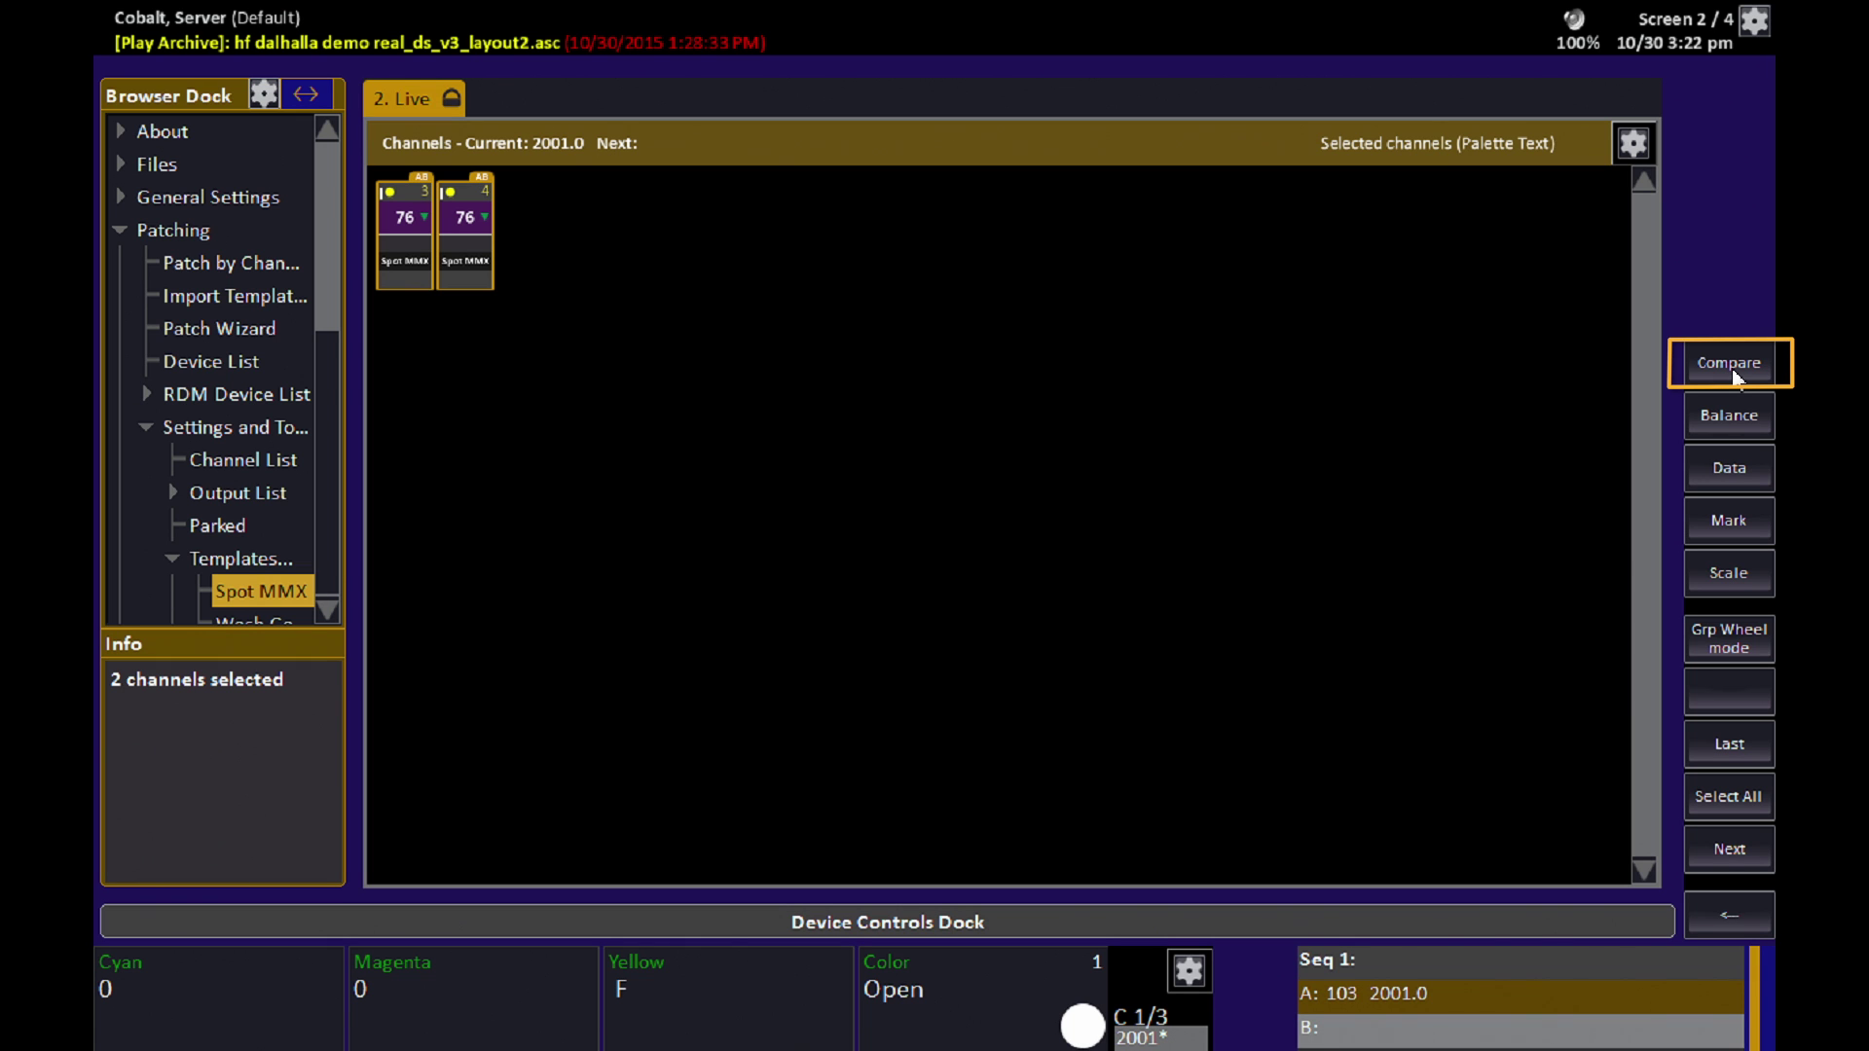
# - Use Compare twice to check the changed levels of channels 3 and 4 against the stored preset, leaving Compare off
pyautogui.click(1730, 365)
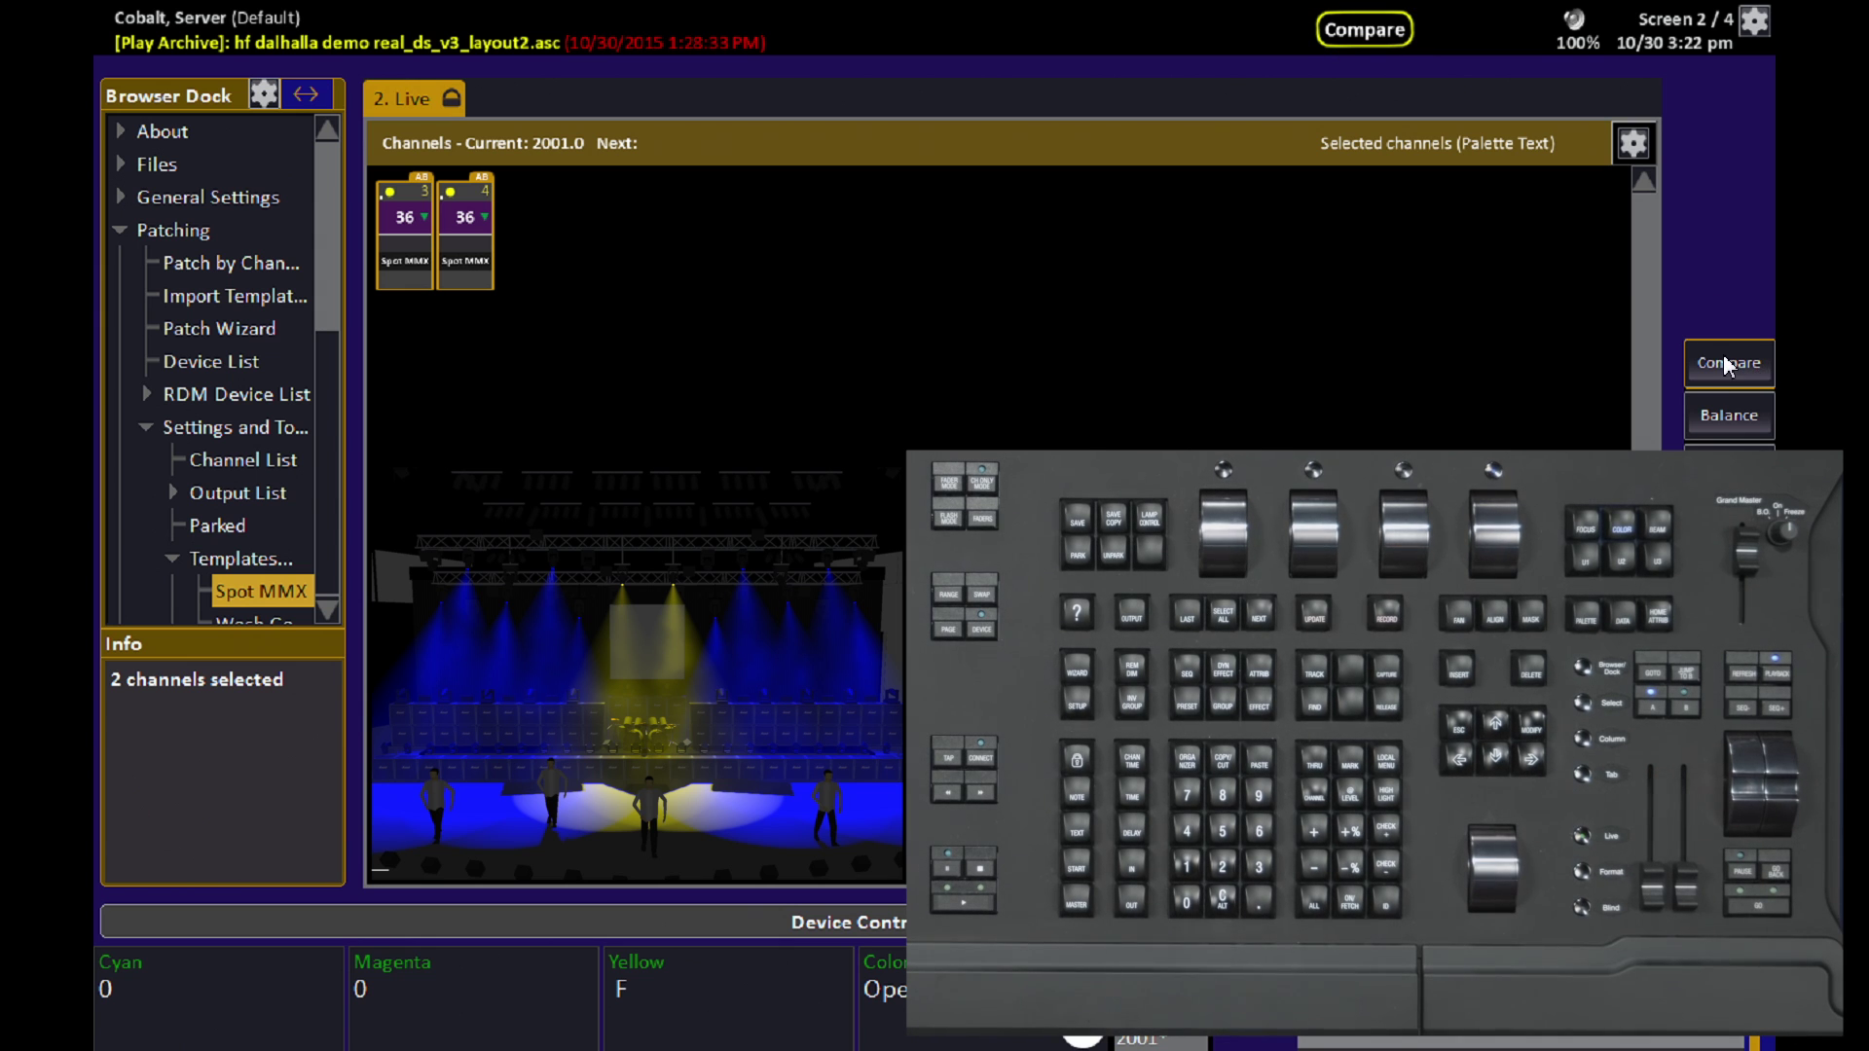
pyautogui.click(1723, 364)
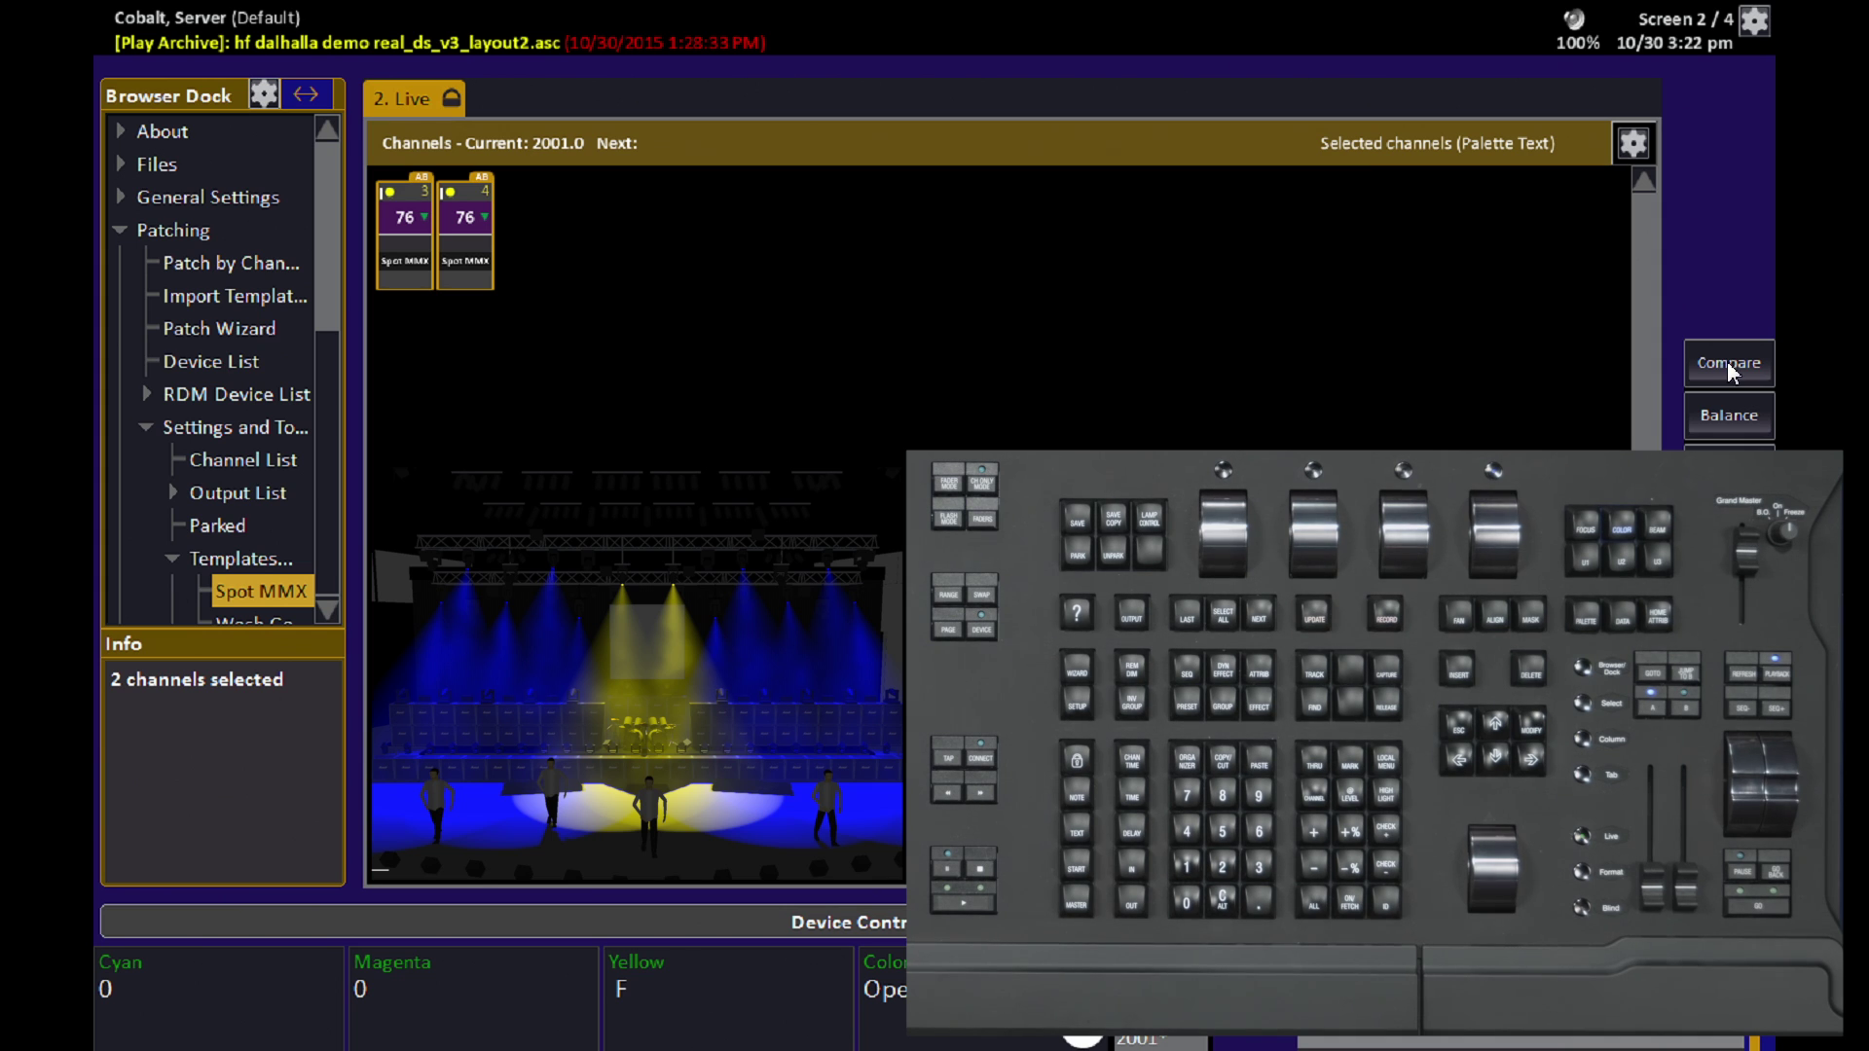
pyautogui.click(1727, 360)
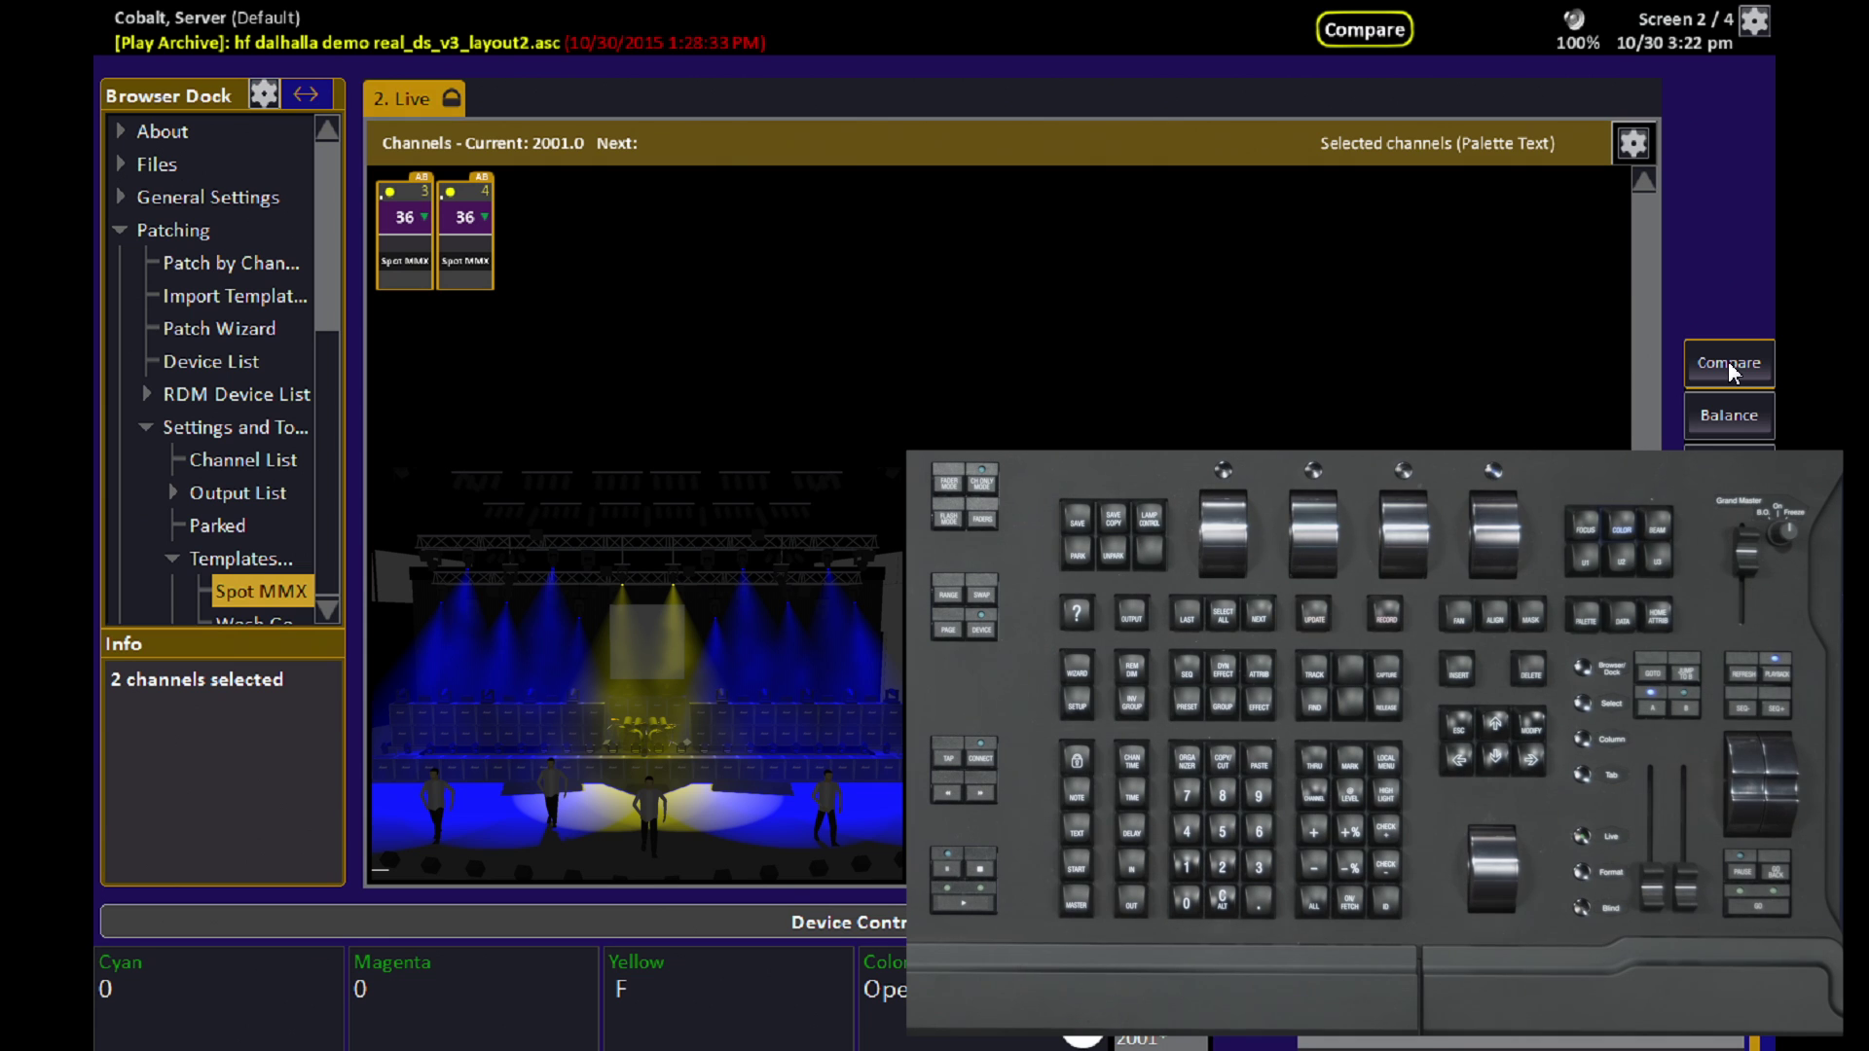
pyautogui.click(1727, 360)
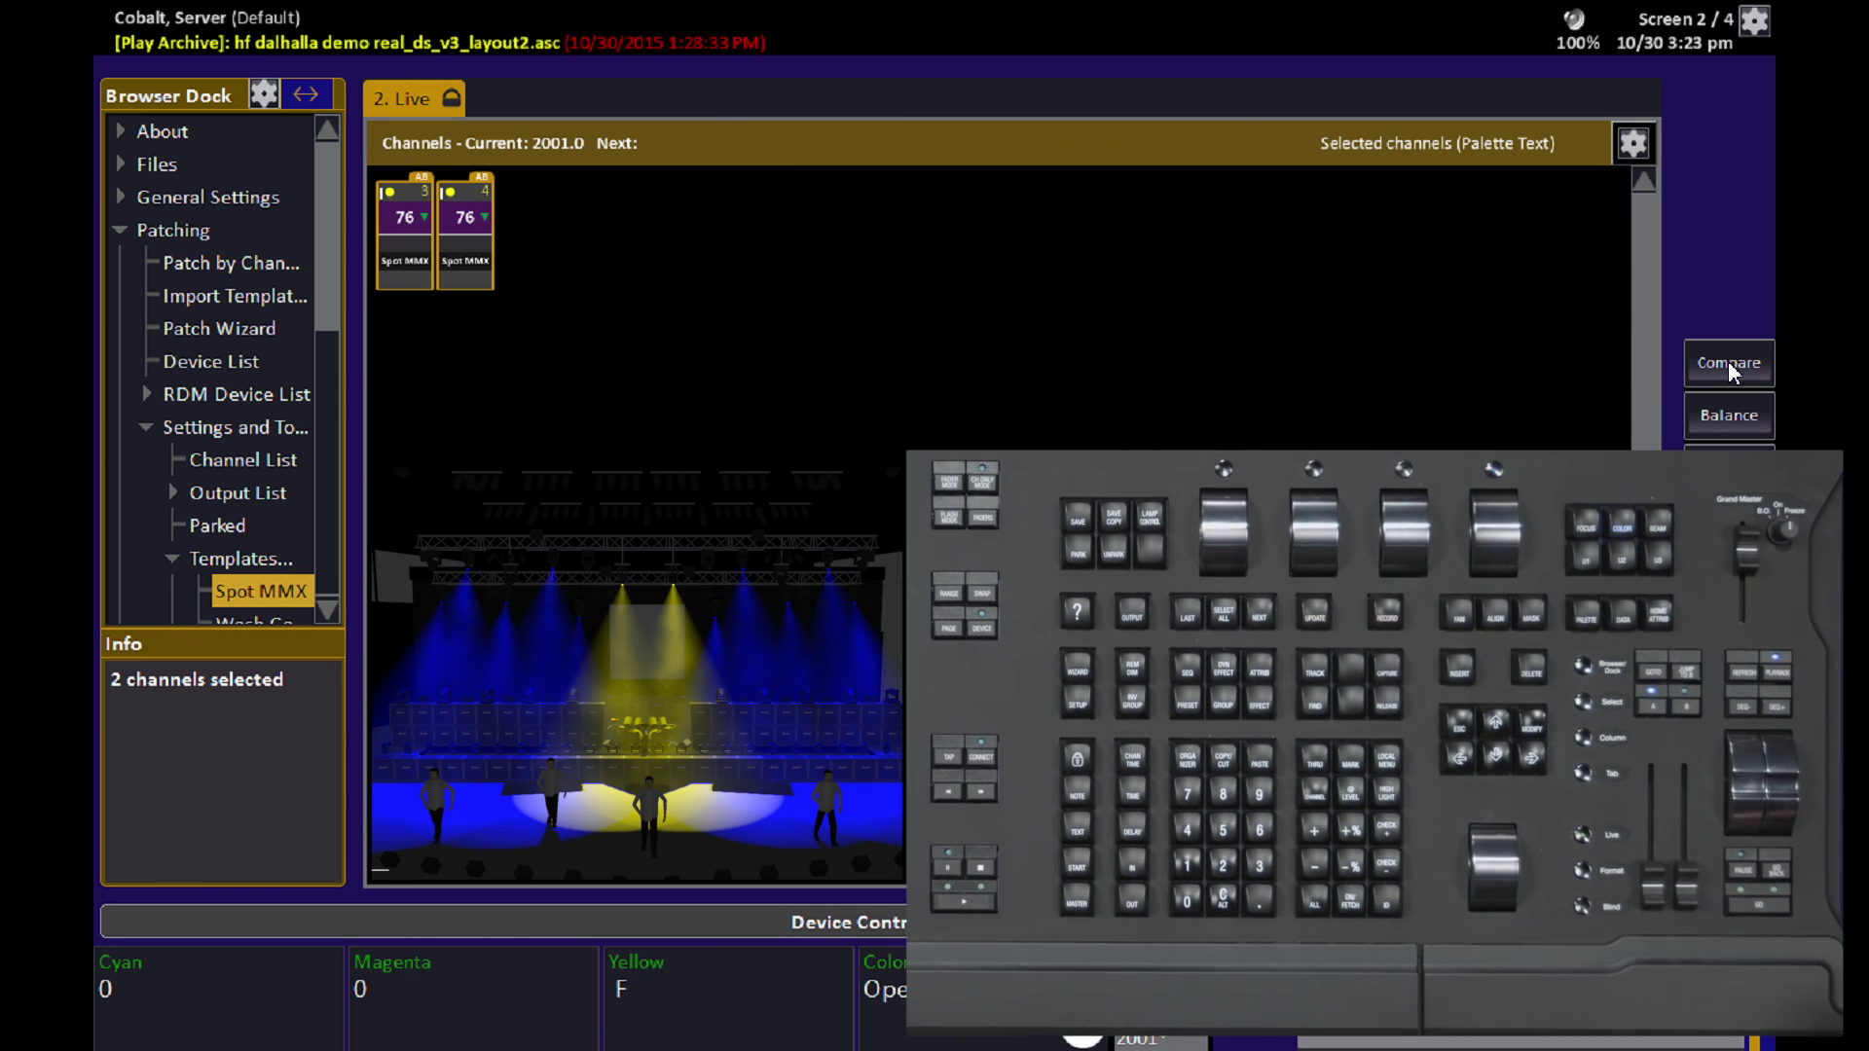
# - Update the current preset 2001 with the changes made to channels 3 and 4
pyautogui.press('u')
pyautogui.press('Return')
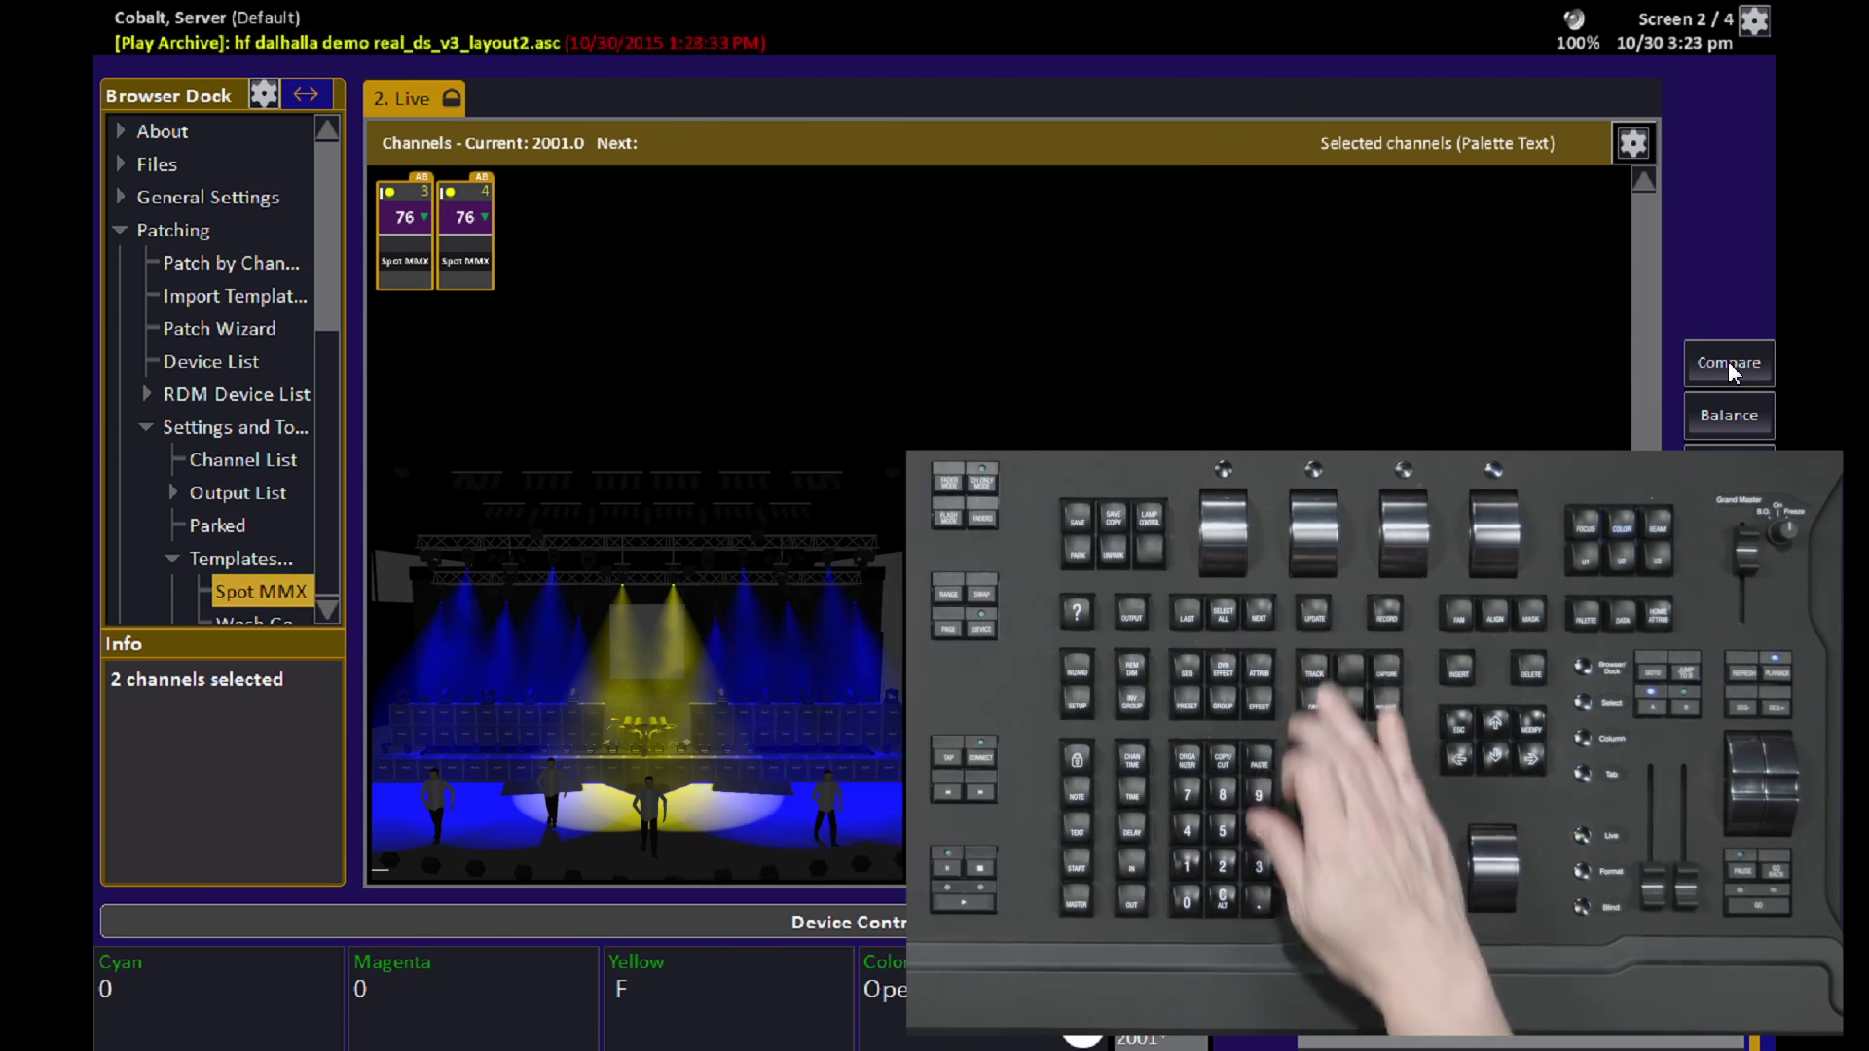